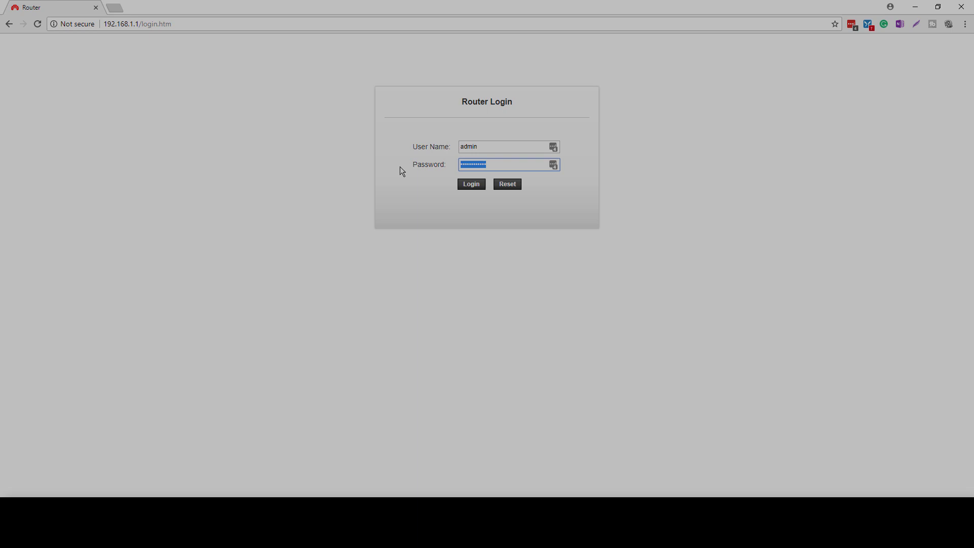
Step: Log in with the router password and open the WAN Configuration page under Setup
type("admin")
key("Return")
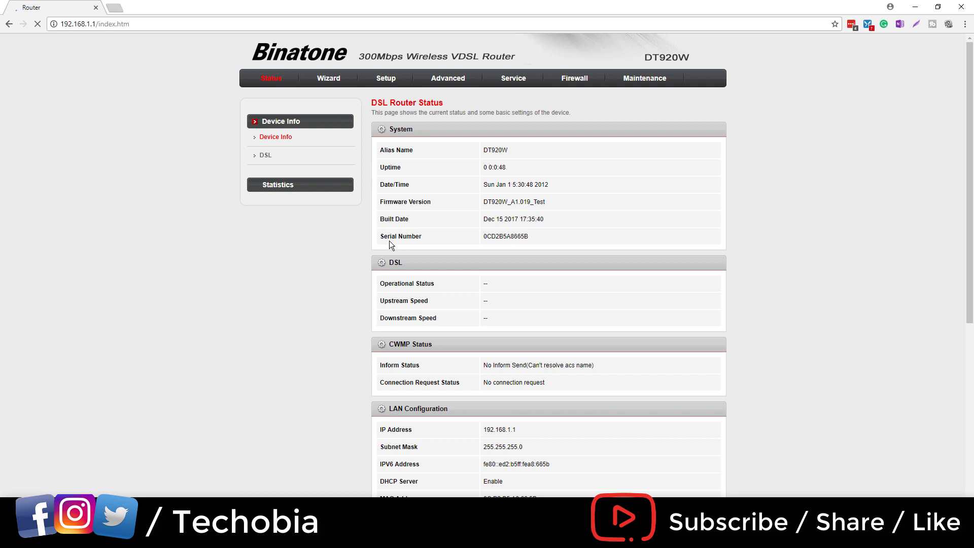
scroll(328, 252, "down", 7)
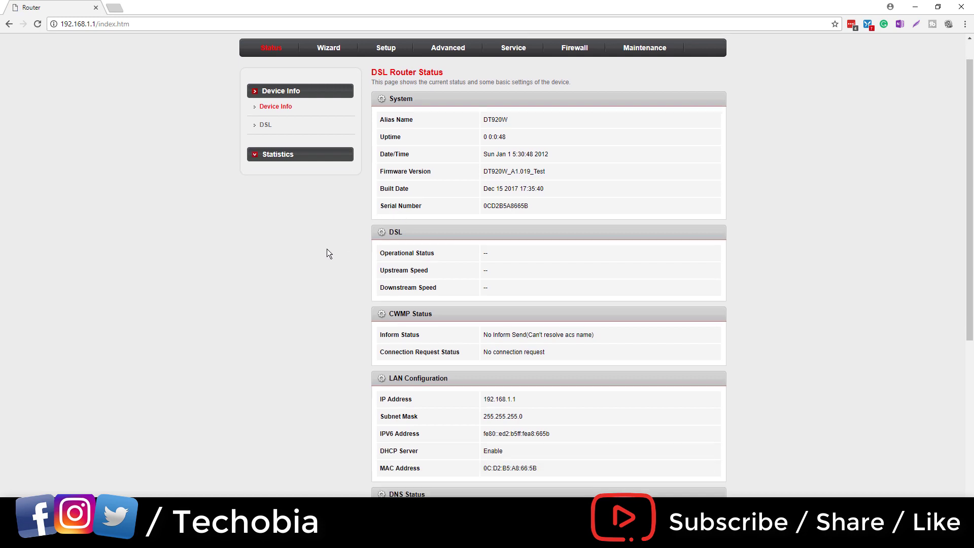
scroll(328, 253, "up", 7)
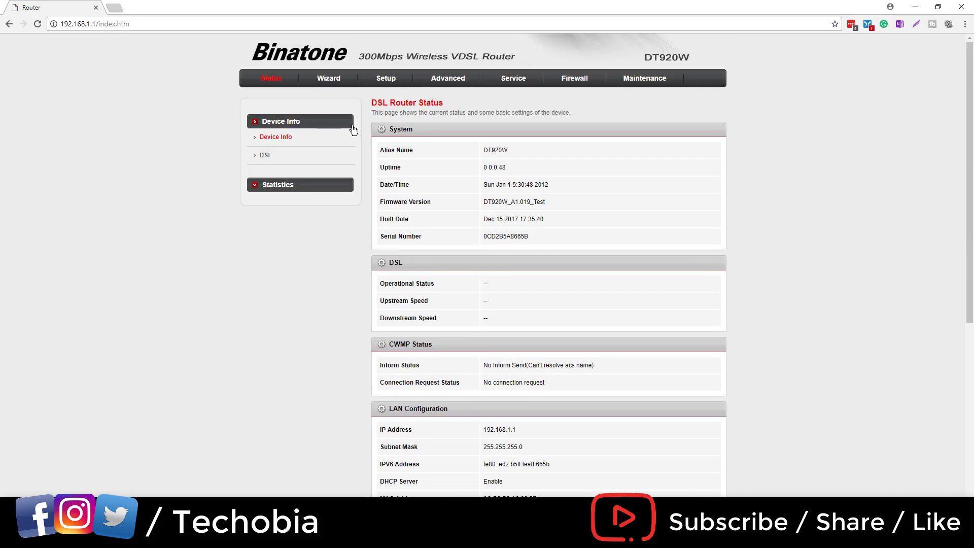
left_click(386, 78)
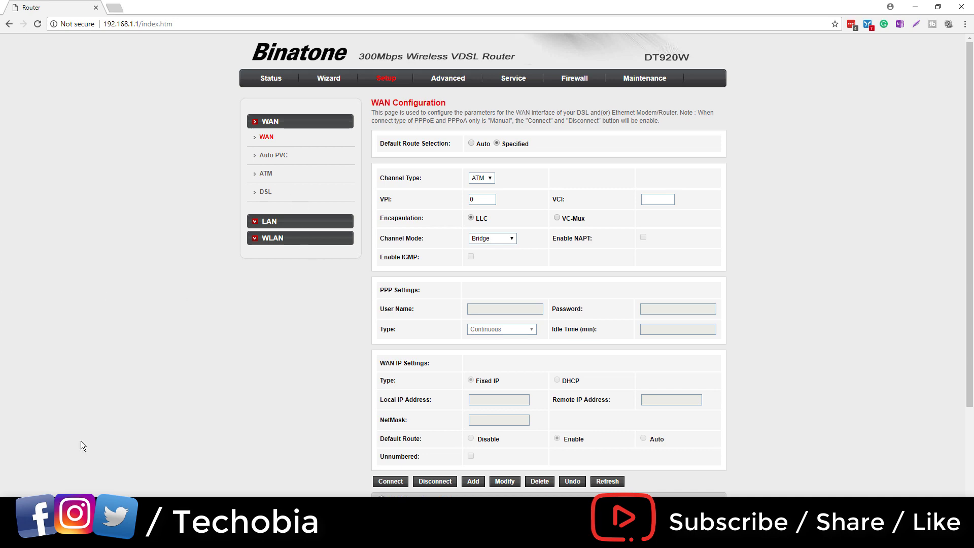
Step: Load the pppoe 2 connection from the WAN Interfaces Table and review its PPPoE credentials
scroll(81, 441, "down", 3)
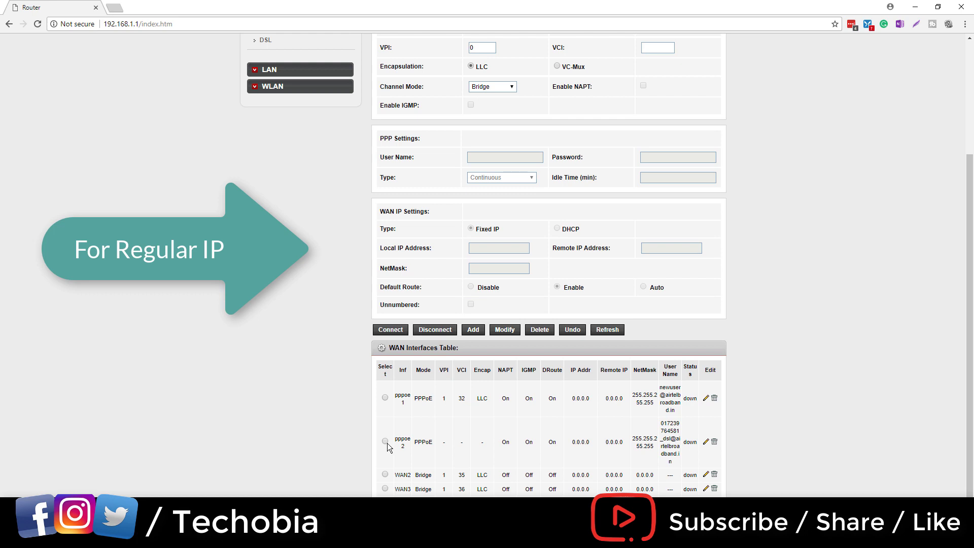
left_click(385, 441)
scroll(502, 351, "up", 3)
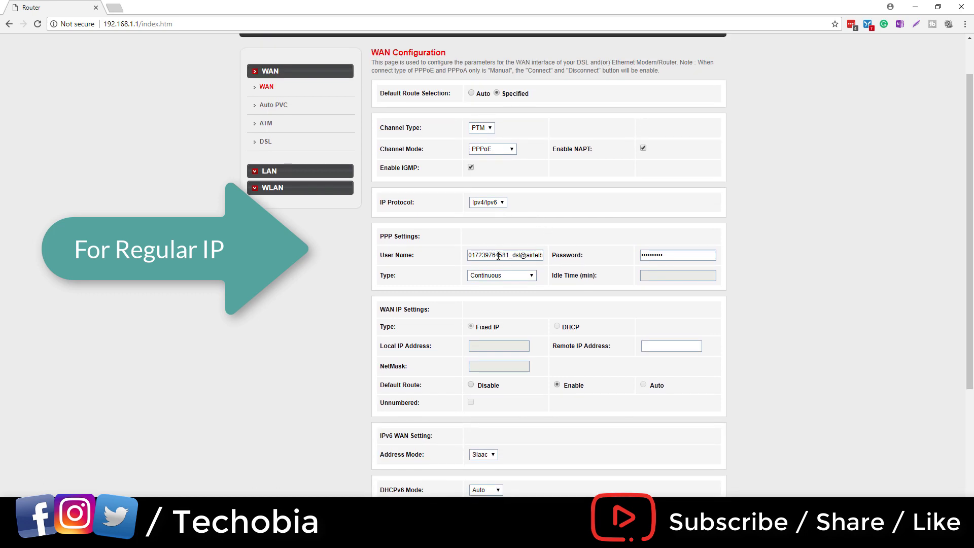
left_click(498, 256)
key("Tab")
scroll(597, 261, "down", 1)
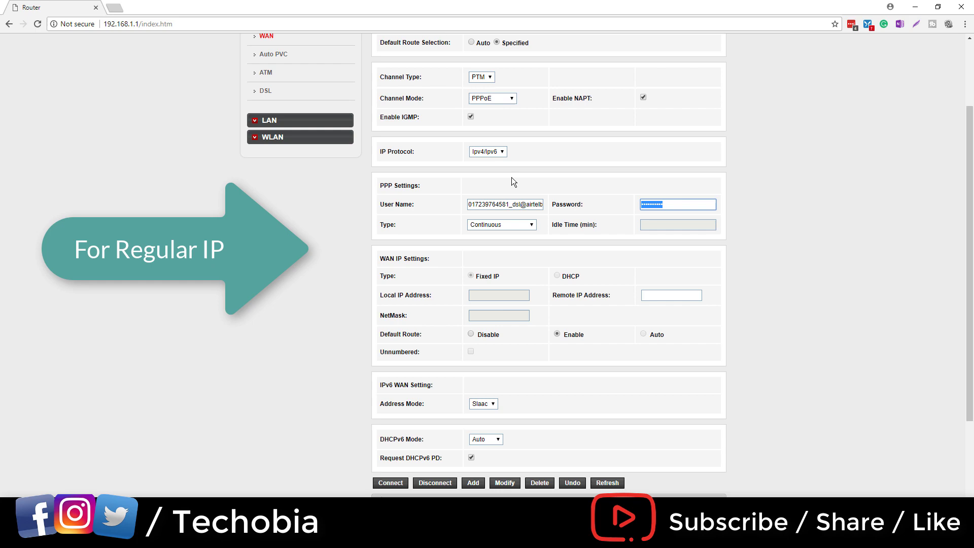
scroll(512, 178, "down", 3)
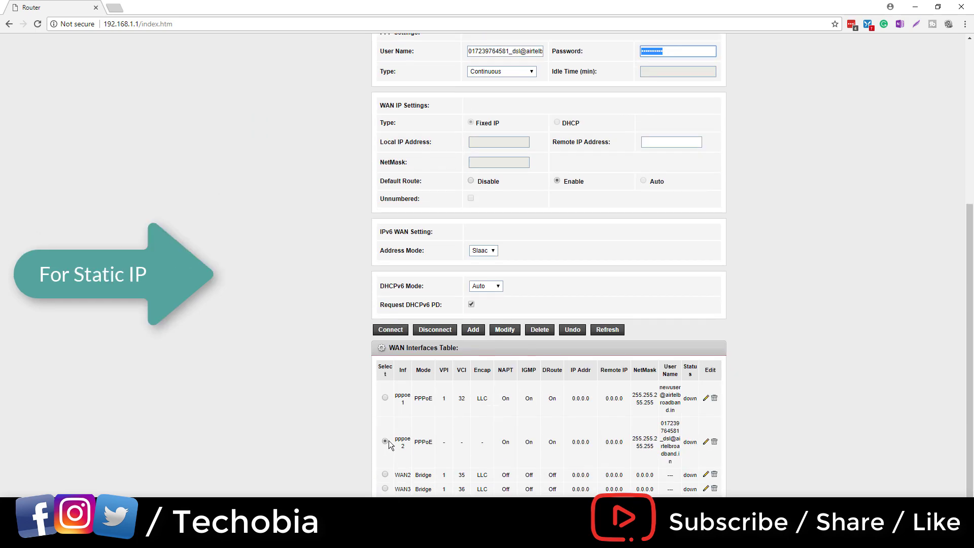
Step: Switch the channel mode to IPoE and enter local IP 122.96.142.120
scroll(431, 111, "up", 2)
left_click(502, 51)
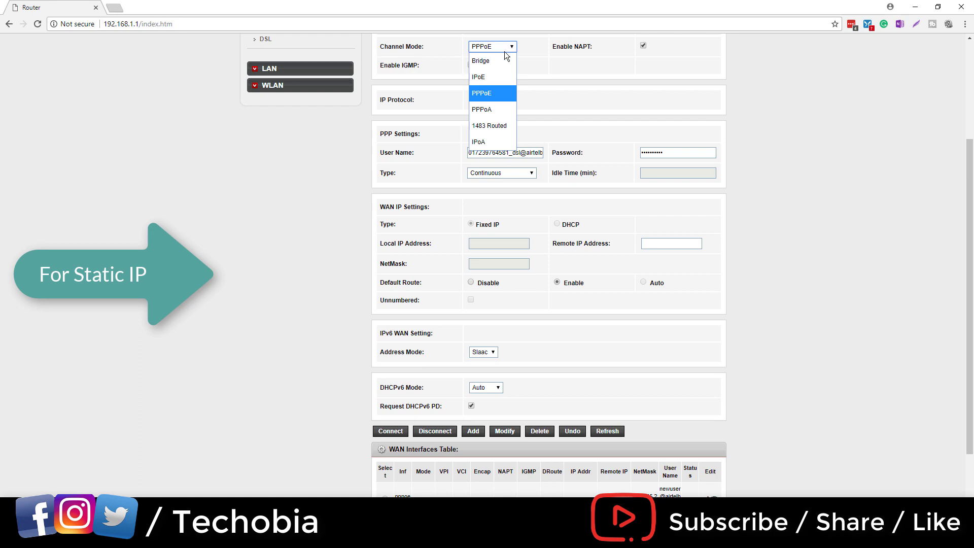
left_click(498, 77)
left_click(489, 243)
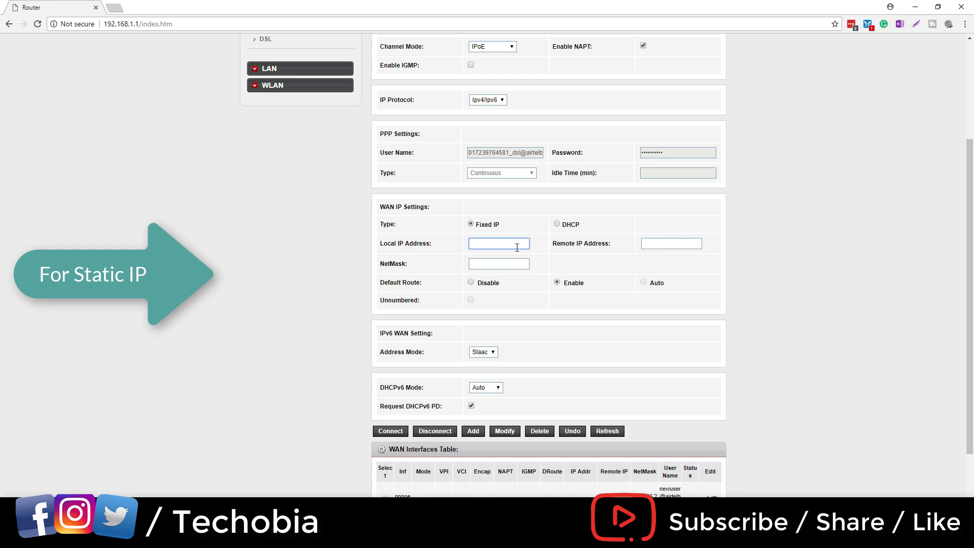
type("122.96.142.120")
Step: Enter remote IP 122.96.142.1 and netmask 255.255.255.0, then save with Modify
left_click(676, 243)
type("122.96.142.12")
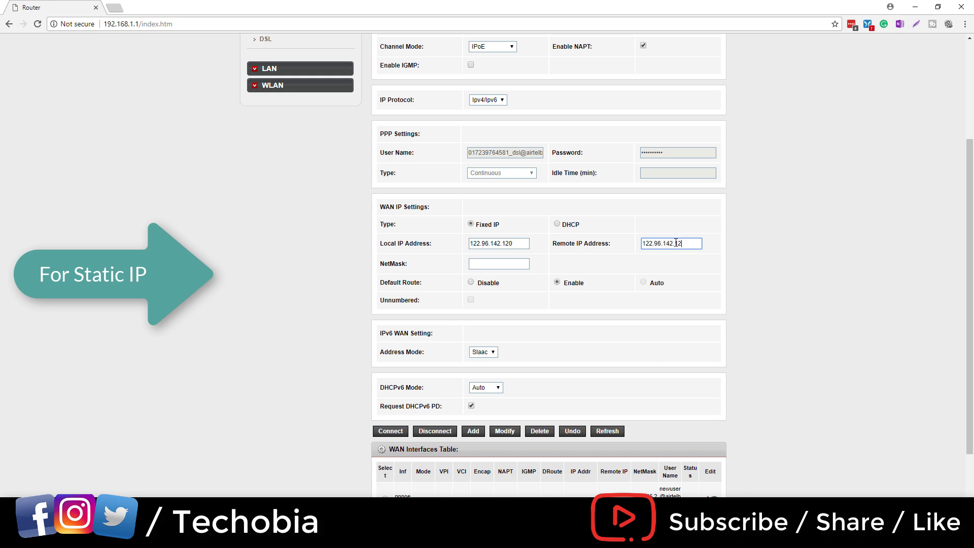
left_click(493, 264)
type("255.25")
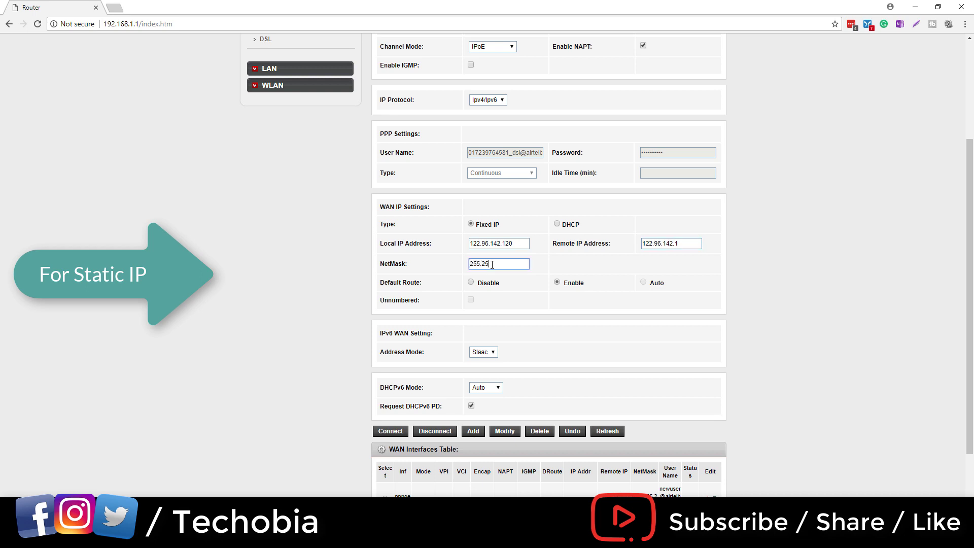
type("5.255")
left_click(507, 432)
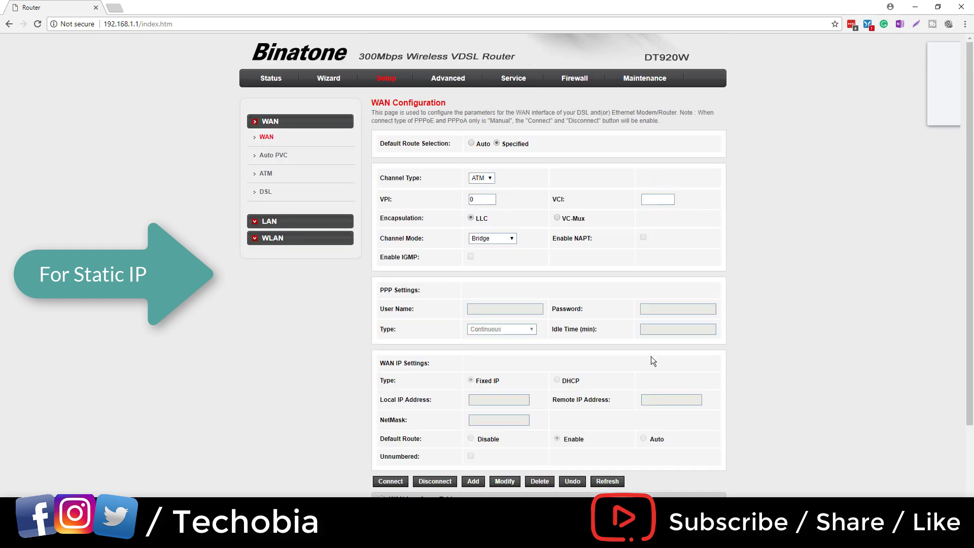
scroll(650, 356, "down", 3)
scroll(373, 426, "up", 3)
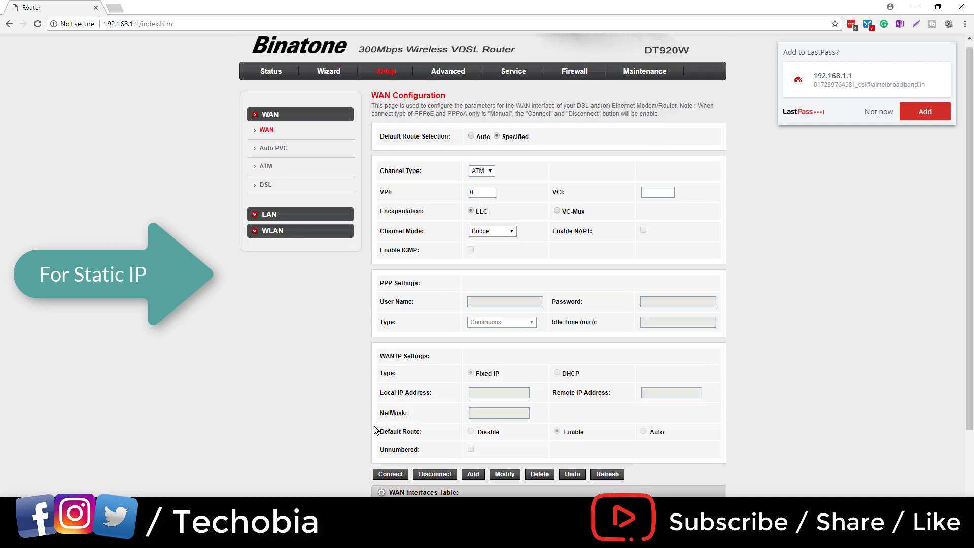
scroll(517, 238, "down", 2)
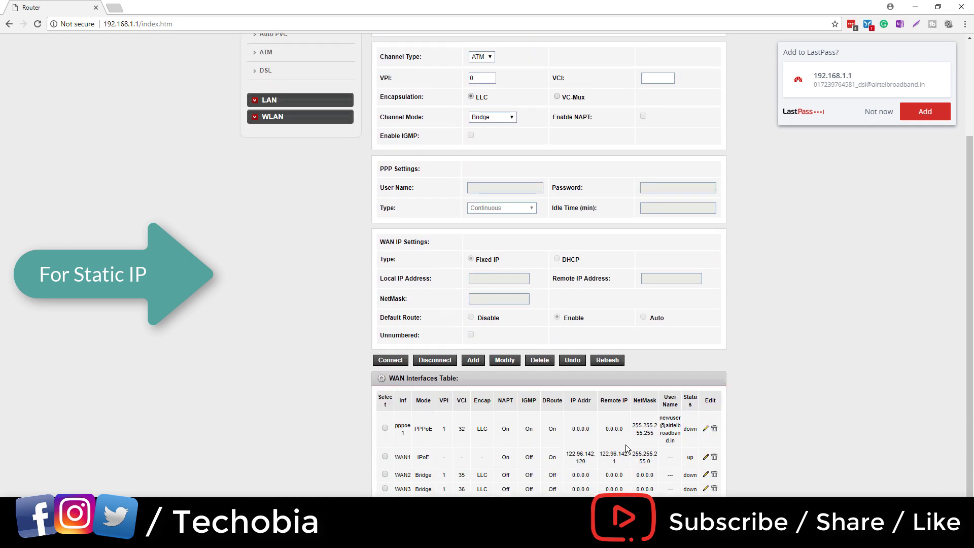
Step: Enable 802.1q tagging on WAN1 with VLAN ID 100 and apply
left_click(706, 458)
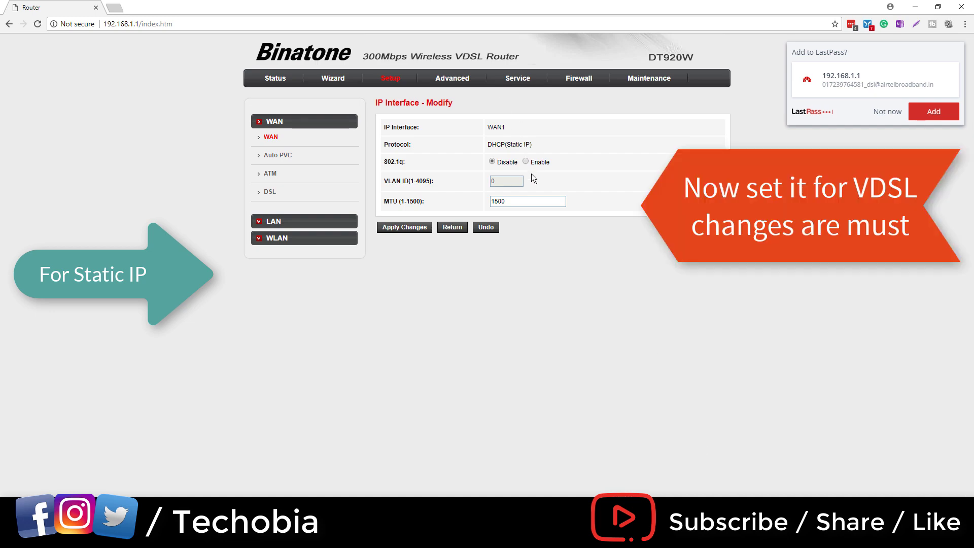
left_click(526, 162)
key("Tab")
type("100")
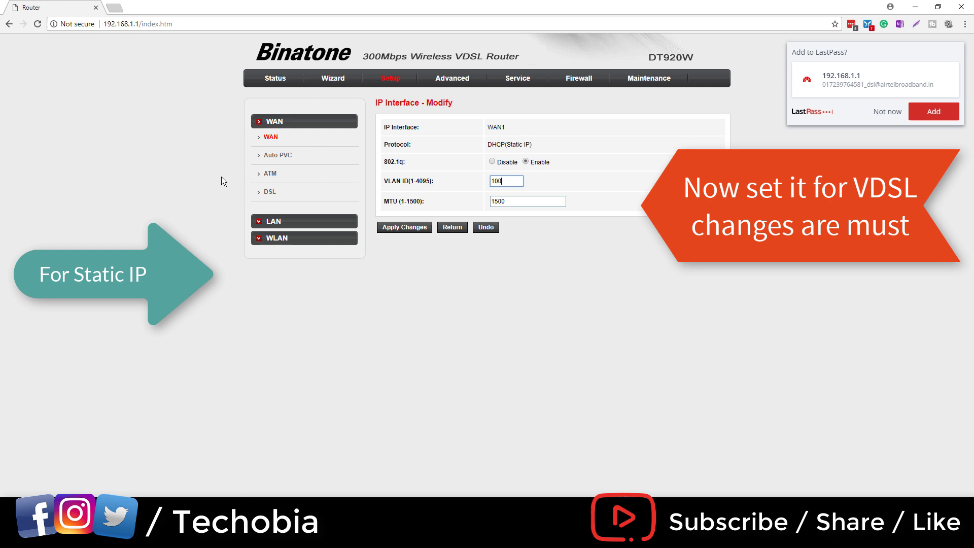
left_click(416, 227)
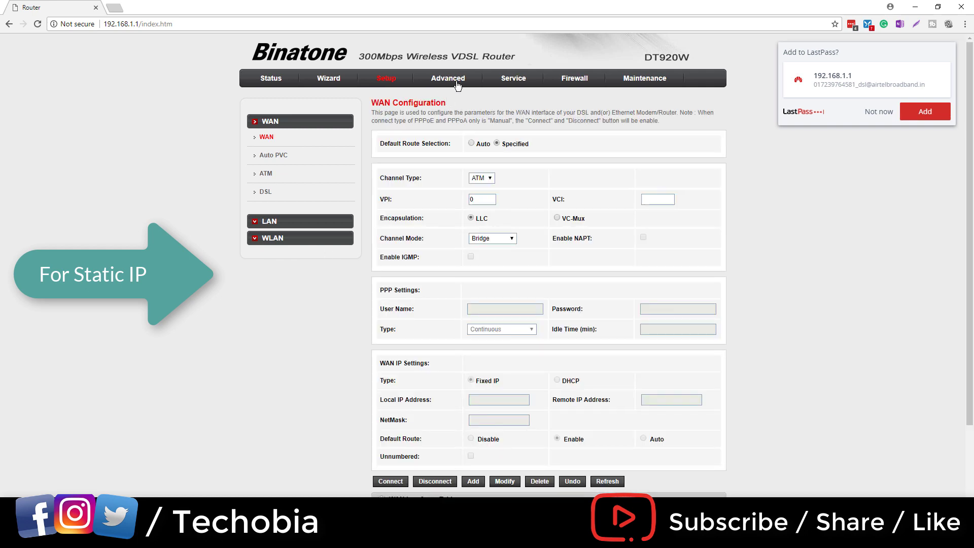
Step: Set DNS manually to 8.8.8.8 and 4.2.2.2 in the Service DNS settings
left_click(454, 79)
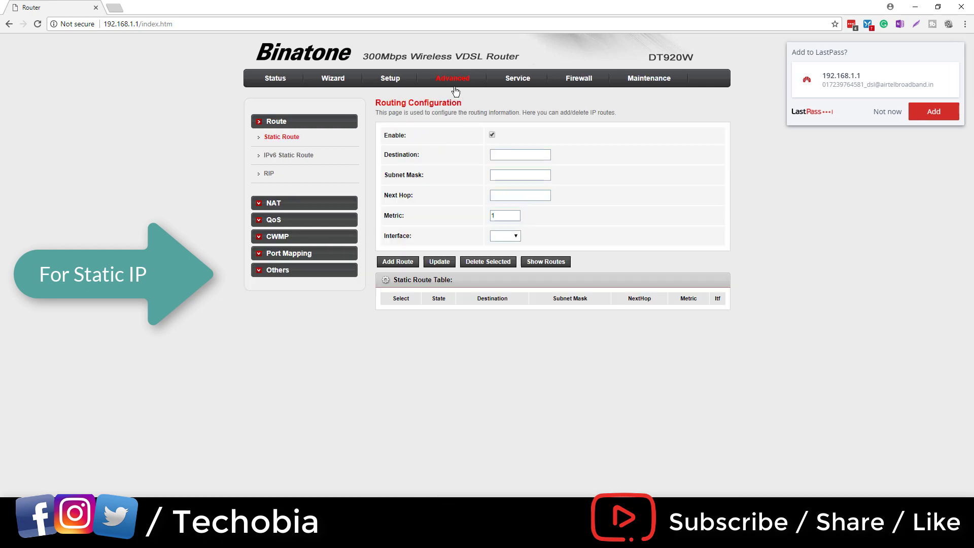
left_click(518, 79)
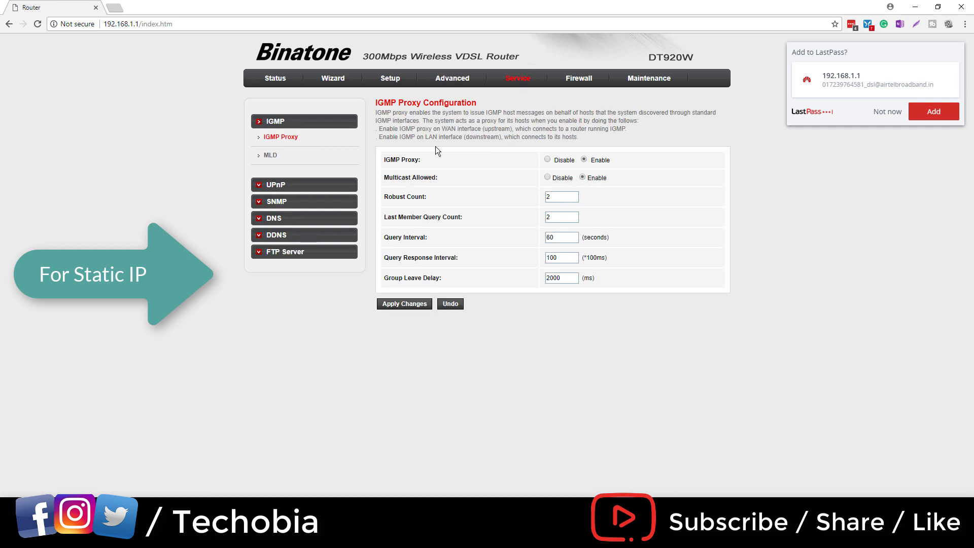
left_click(327, 218)
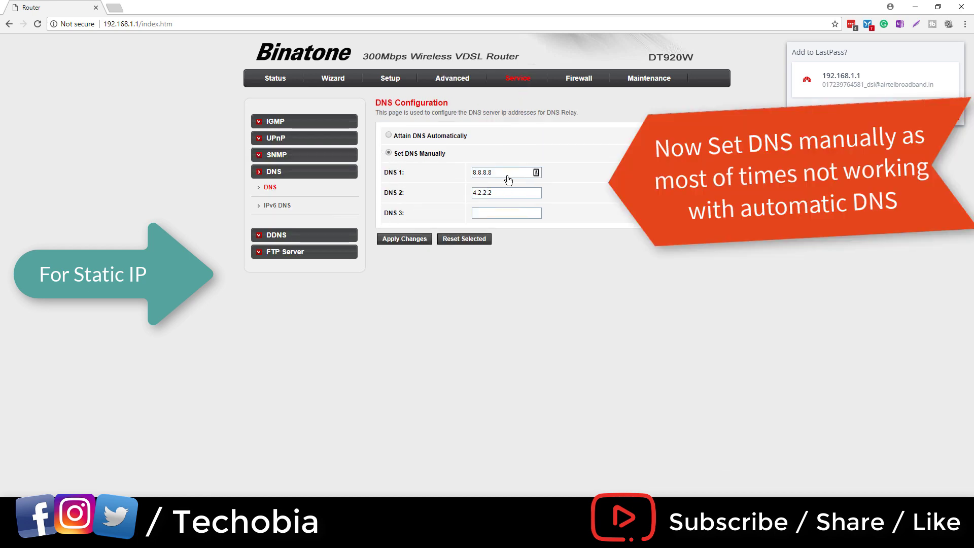
left_click_drag(508, 174, 339, 170)
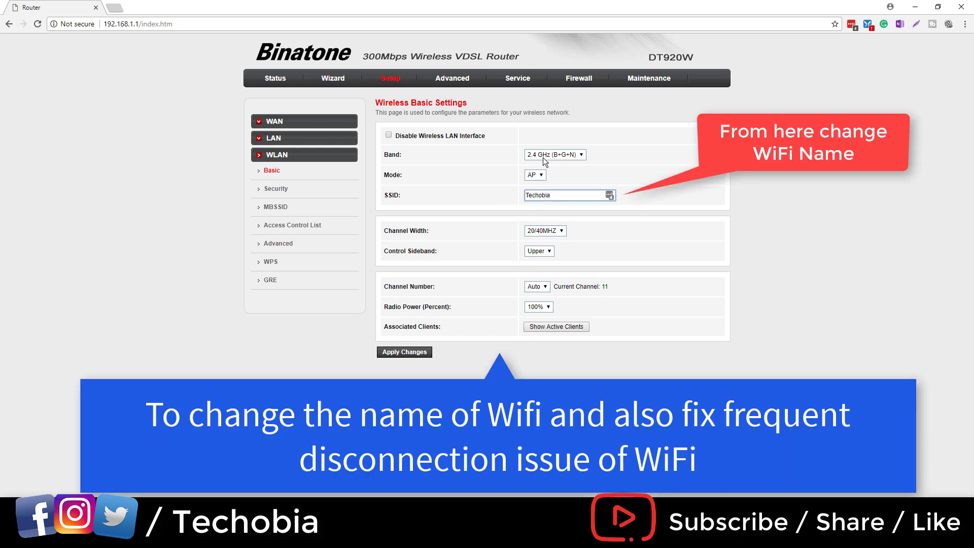
Step: Change the WiFi channel number from Auto to 11 and apply, restarting the WLAN
left_click(546, 289)
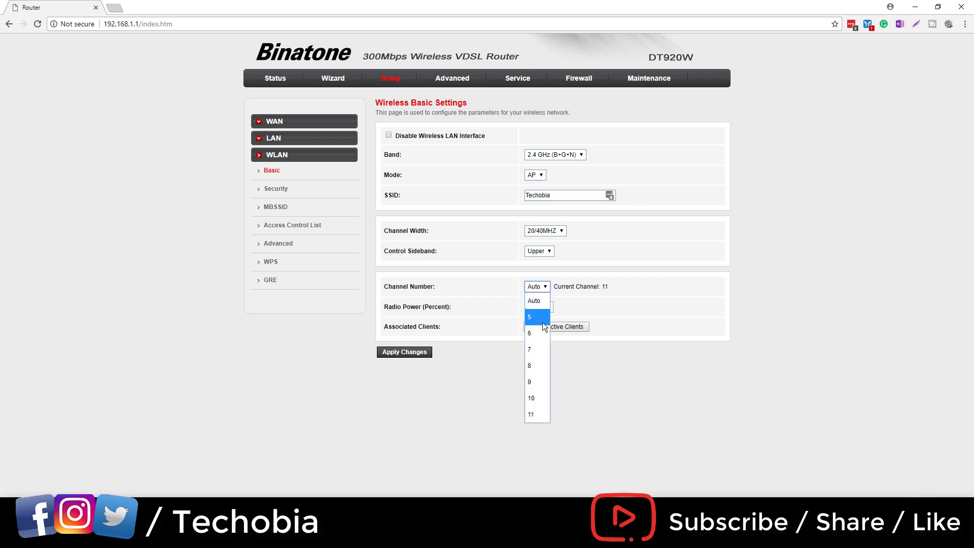
left_click(537, 414)
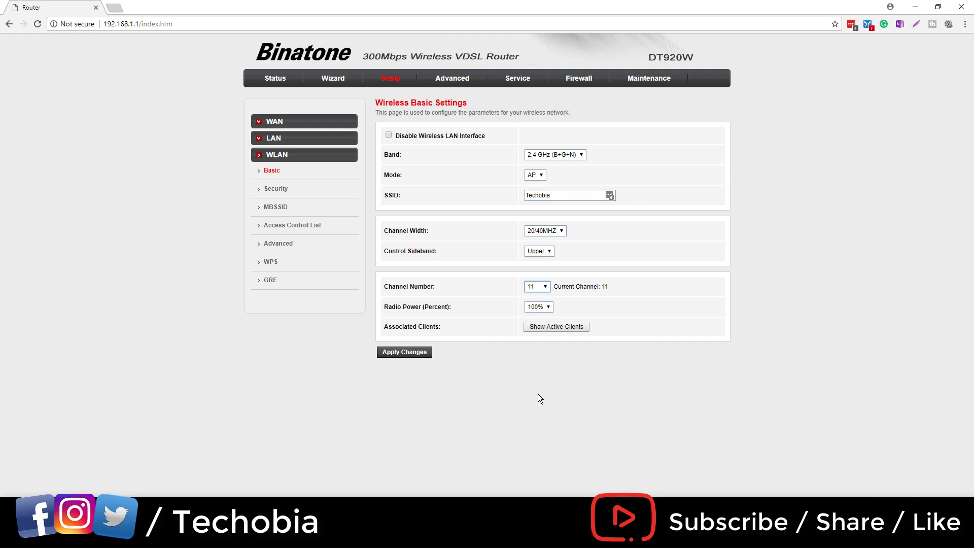
left_click(418, 355)
Step: Select the current pre-shared key on the wireless security page, then go to Maintenance
left_click(283, 192)
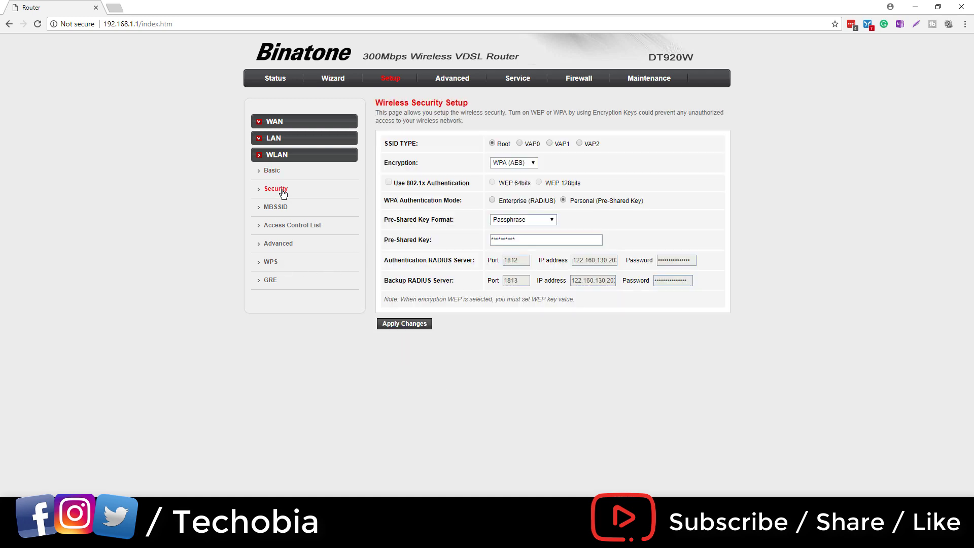
left_click(535, 220)
left_click(539, 227)
left_click(541, 242)
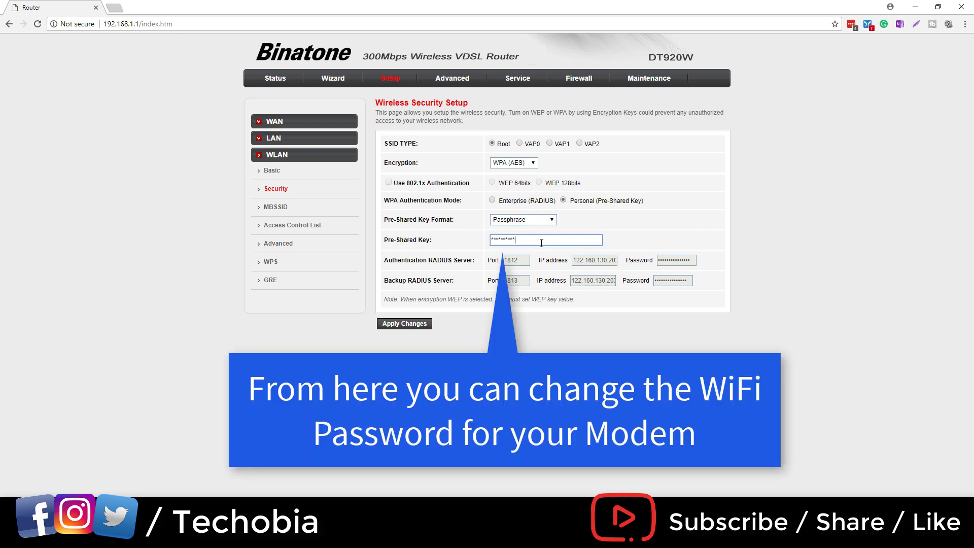
left_click_drag(541, 242, 438, 248)
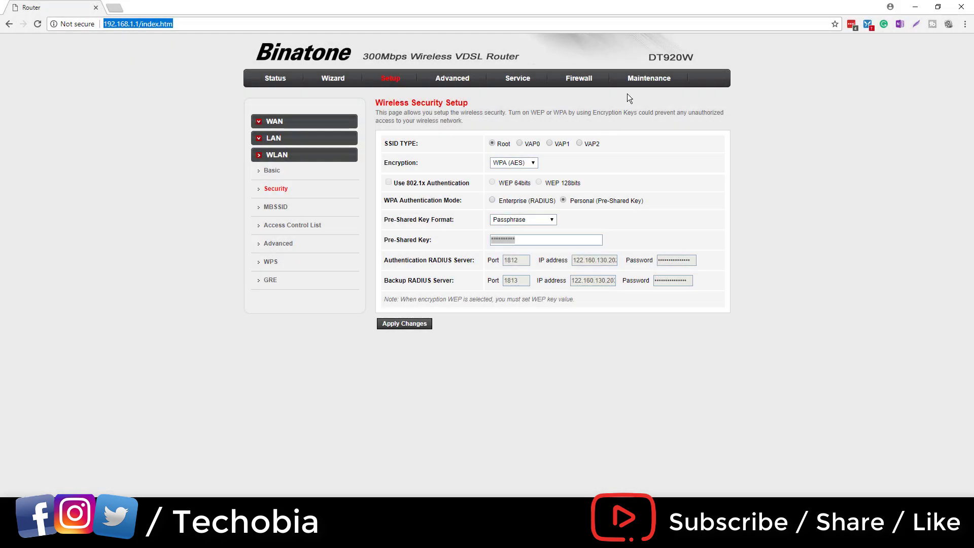
left_click(640, 86)
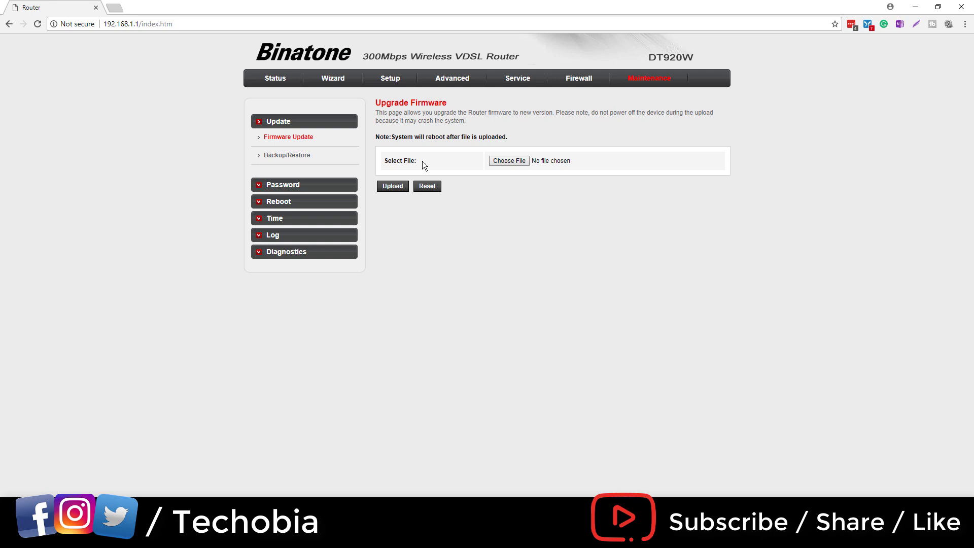
Step: Upload firmware file DT920W_A1.019_Test.img and confirm the upgrade
left_click(509, 160)
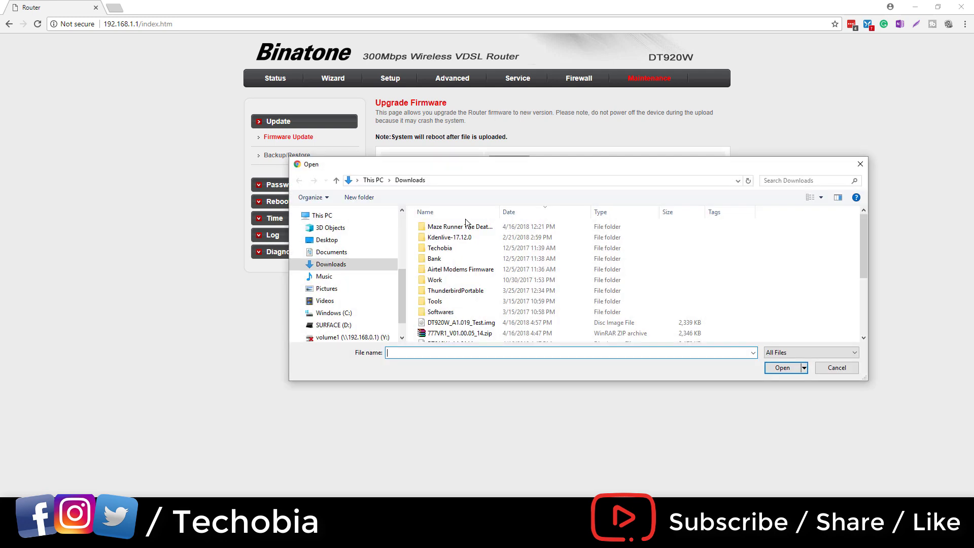
left_click(456, 325)
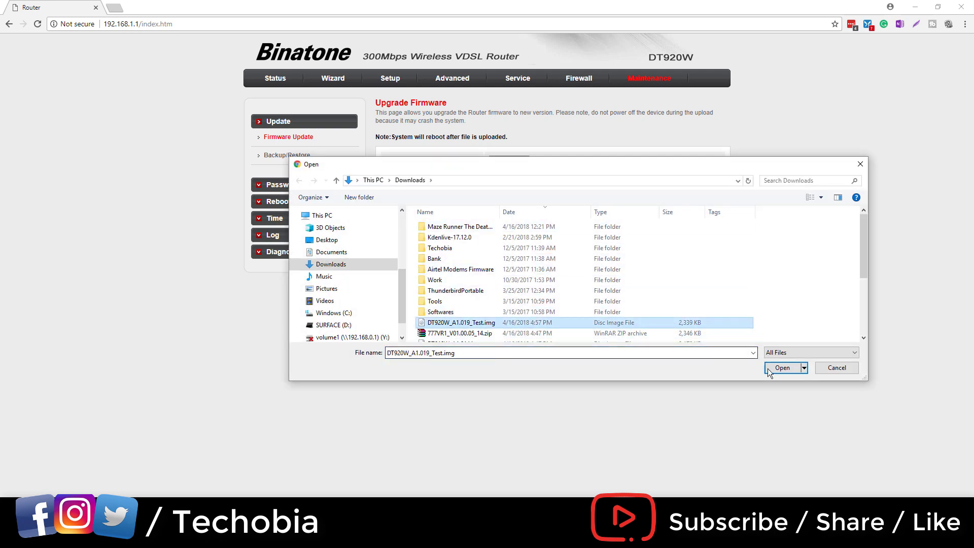
left_click(780, 372)
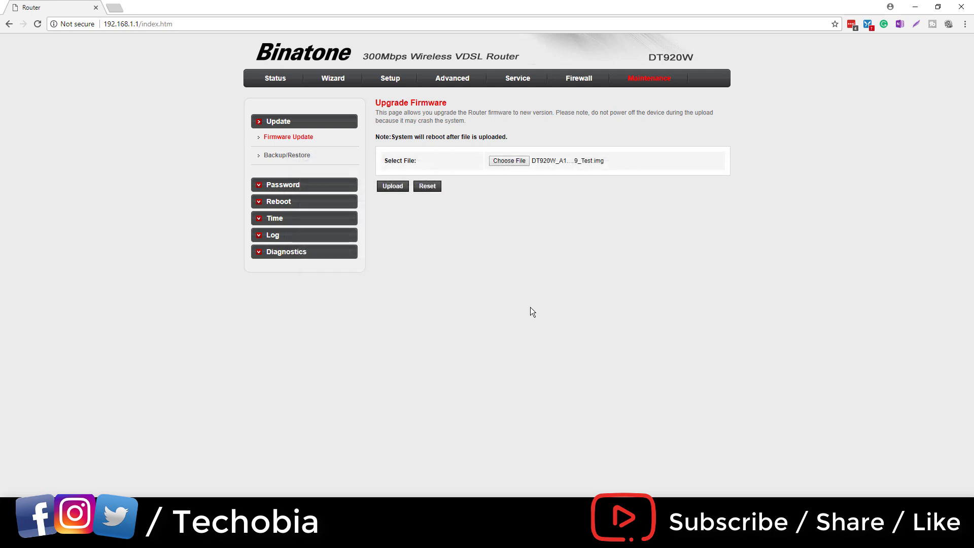
left_click(399, 189)
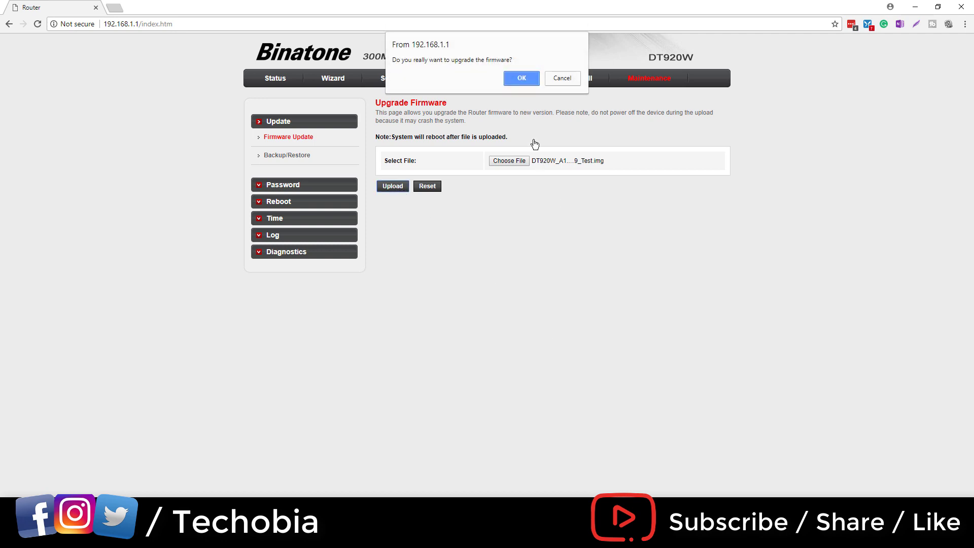
key("Return")
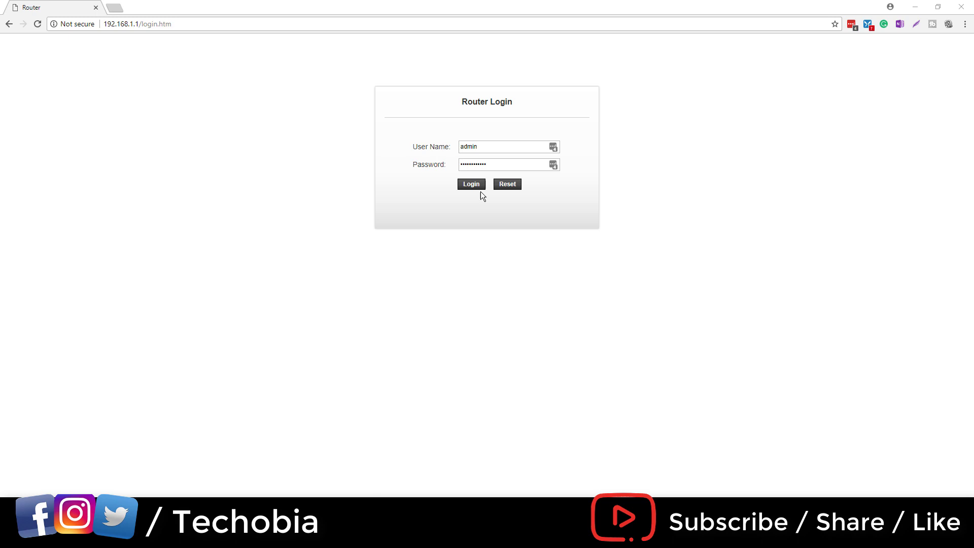
Step: Replace the password entry with the router password and log back in after the reboot
left_click_drag(495, 163, 405, 162)
type("ad")
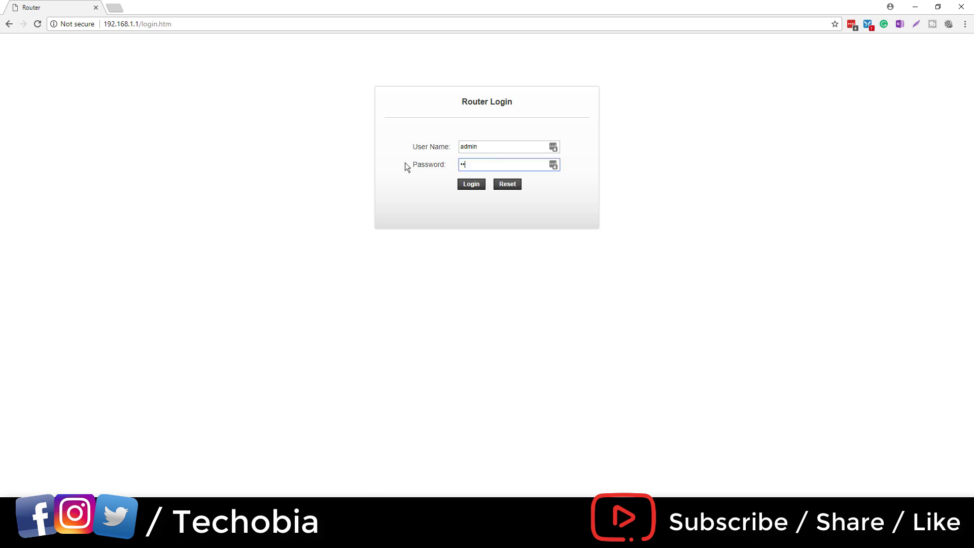
type("min")
key("Return")
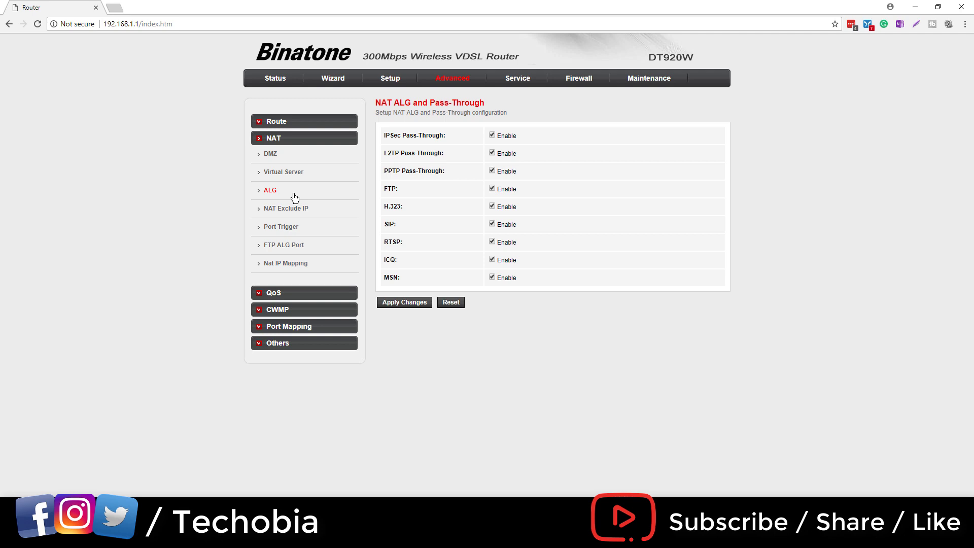
Step: Toggle the FTP, H.323 and SIP ALG boxes, leaving every ALG and pass-through option enabled
left_click(492, 188)
left_click(492, 206)
left_click(492, 225)
left_click(491, 207)
left_click(491, 189)
left_click_drag(384, 136, 451, 137)
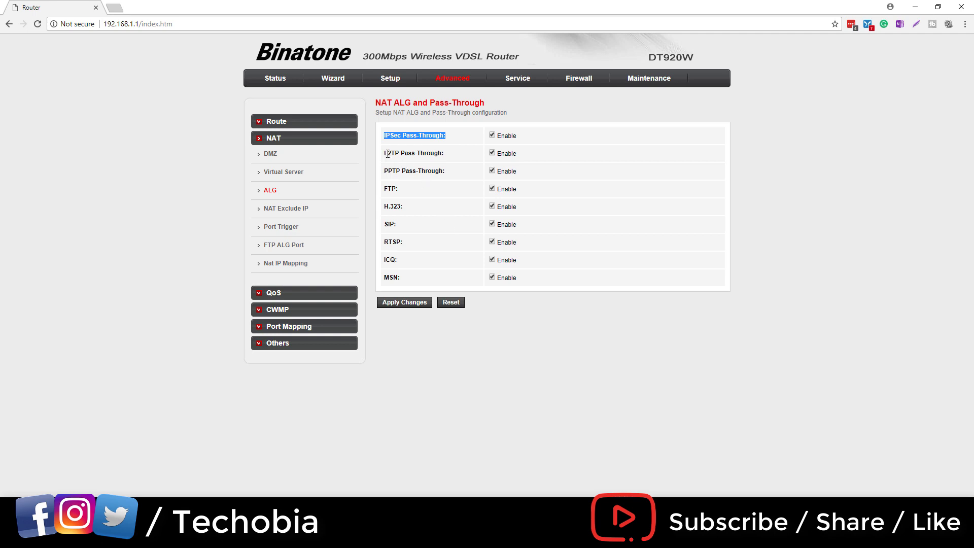
left_click_drag(388, 153, 439, 154)
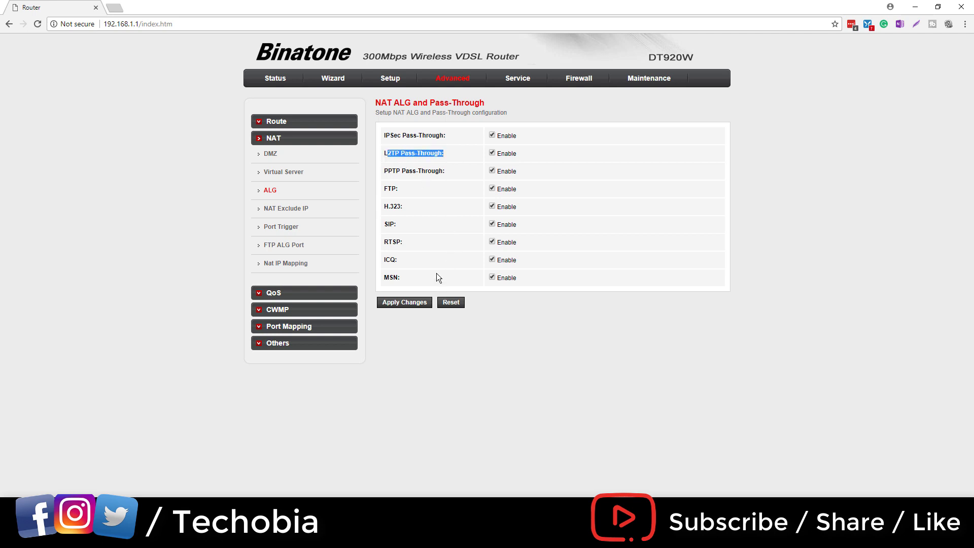
Step: Visit the NAT Port Trigger page, then the router Status overview
left_click(280, 227)
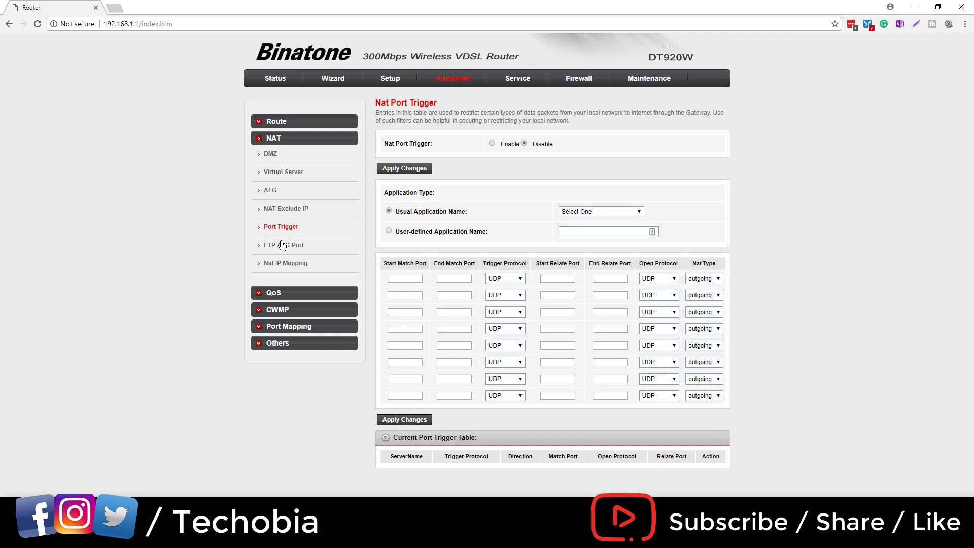
left_click(279, 77)
left_click(275, 78)
left_click(279, 77)
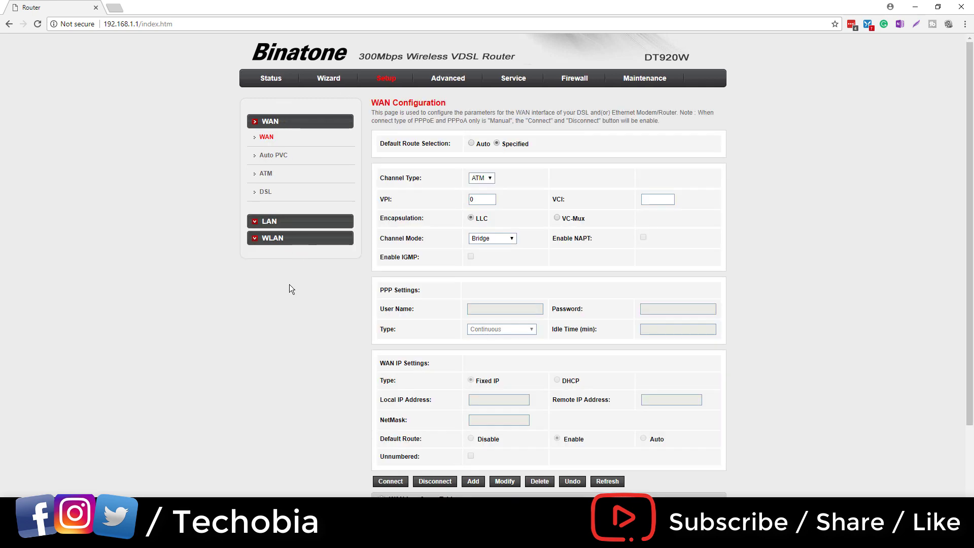
Step: Enable WPS on the WLAN WPS page and apply the change
left_click(293, 244)
left_click(280, 265)
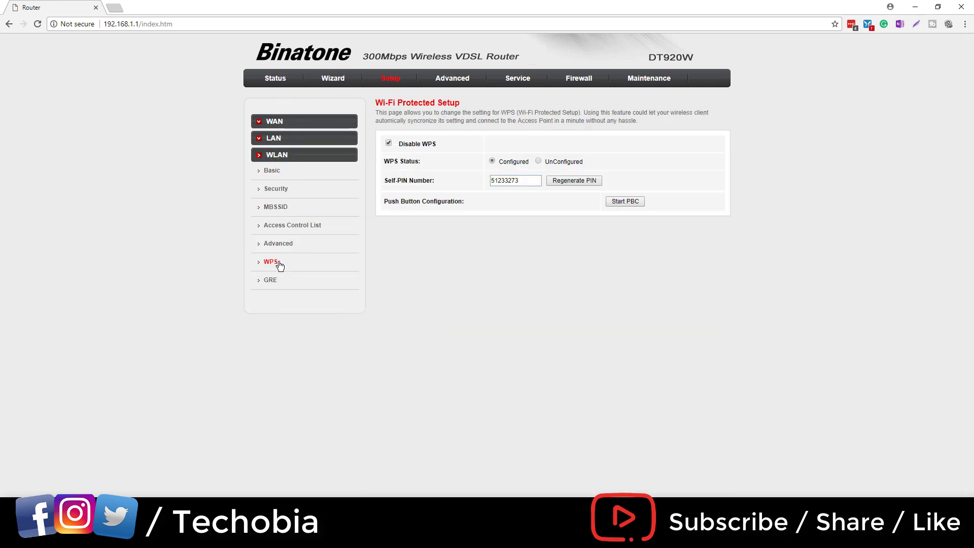
left_click(388, 144)
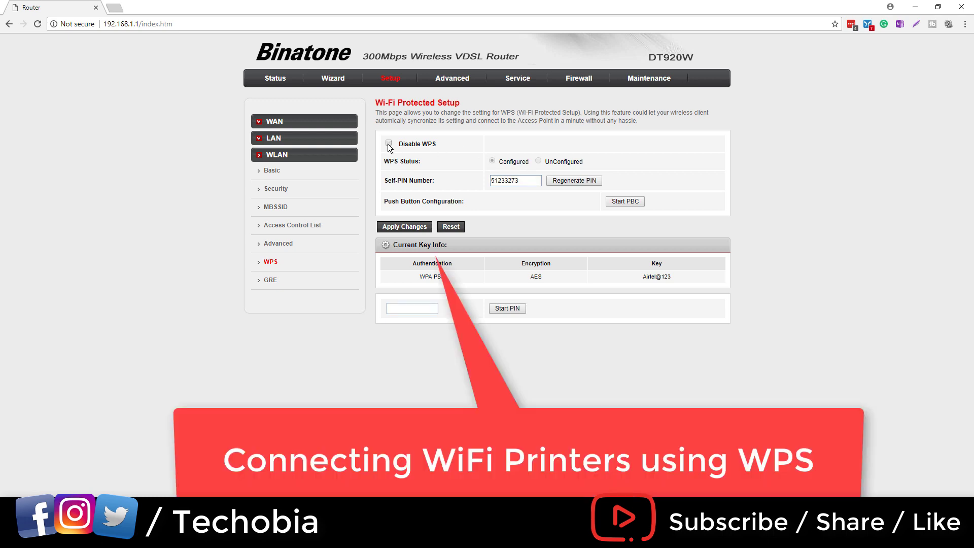
left_click(414, 228)
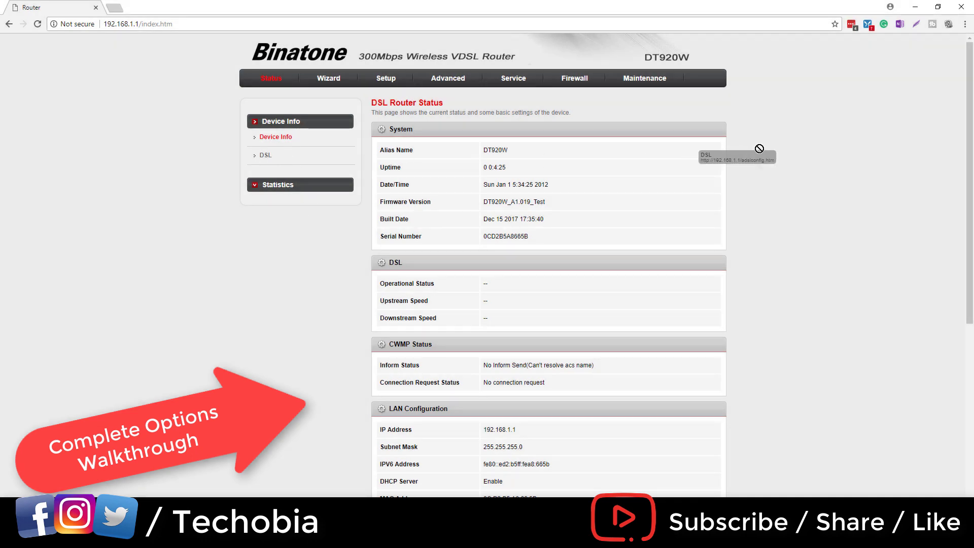
Step: Review the DSL line details and the Quick Setup wizard page
scroll(775, 239, "down", 6)
scroll(773, 234, "down", 1)
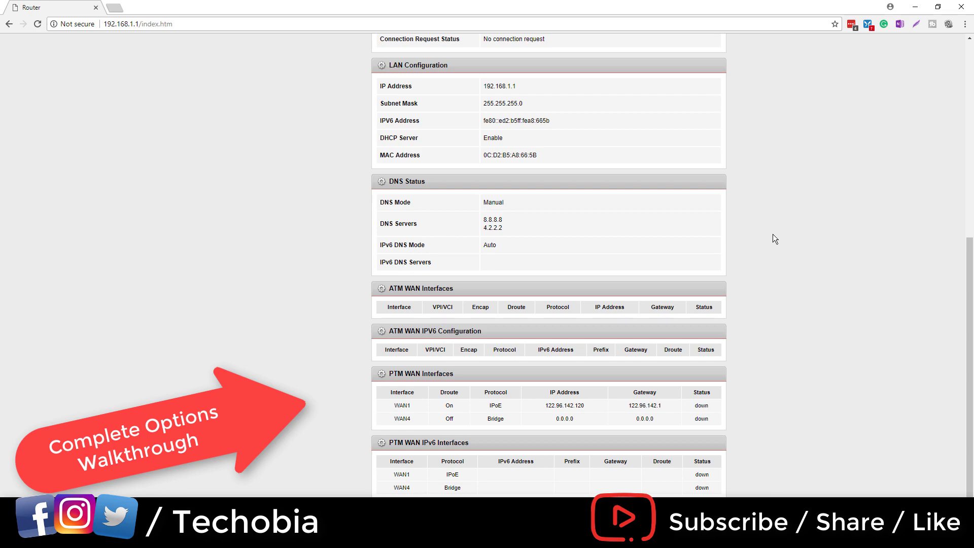
scroll(772, 235, "up", 7)
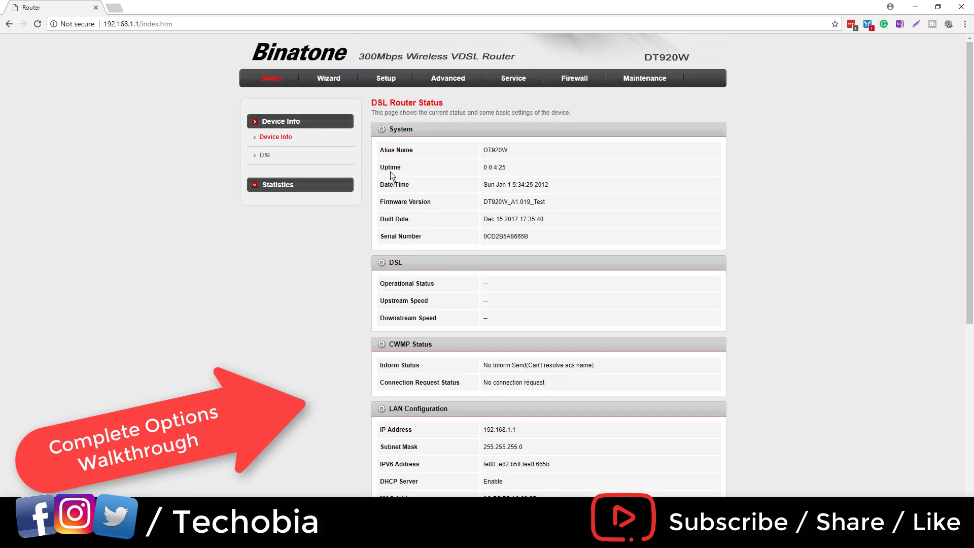
left_click(265, 155)
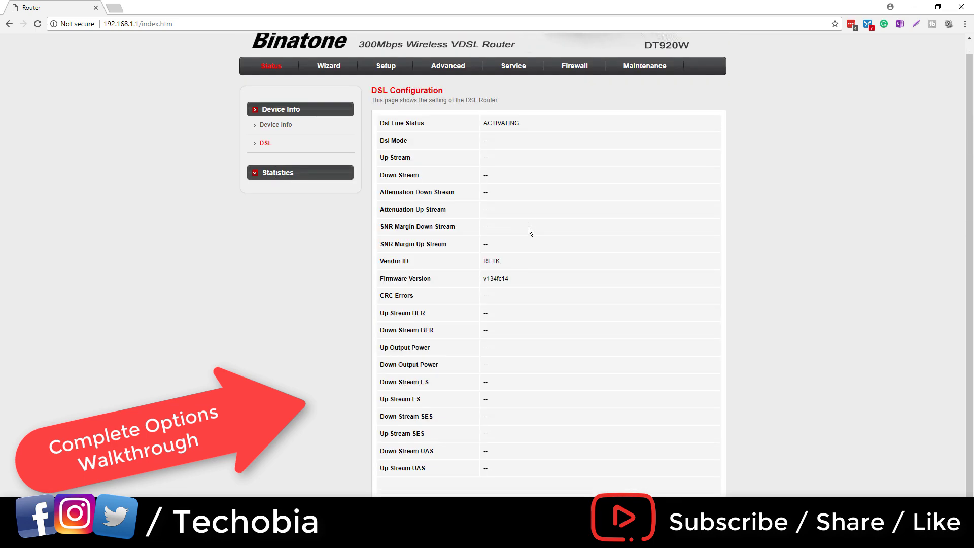
left_click(334, 79)
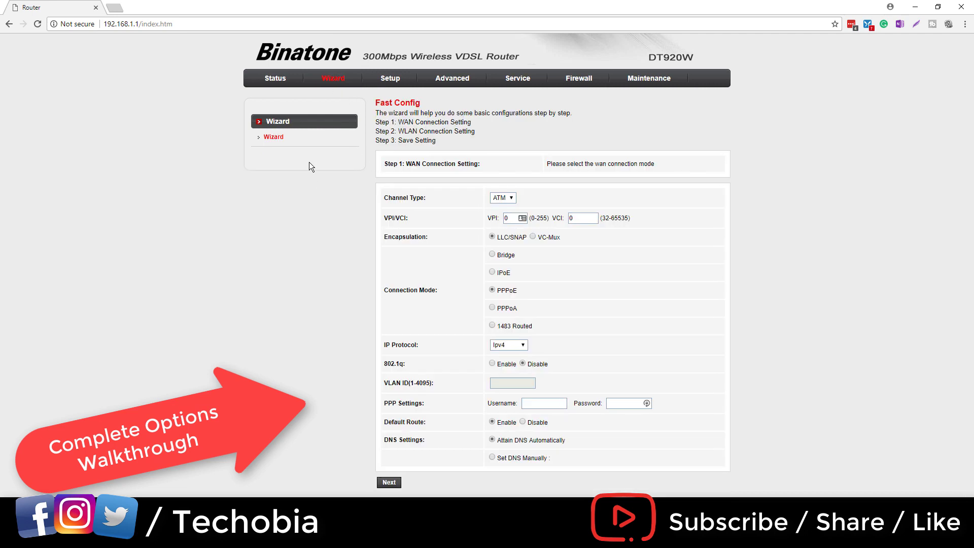
Step: Step through the WAN Auto PVC, ATM and DSL pages, ending on LAN Interface Setup (192.168.1.1)
left_click(390, 79)
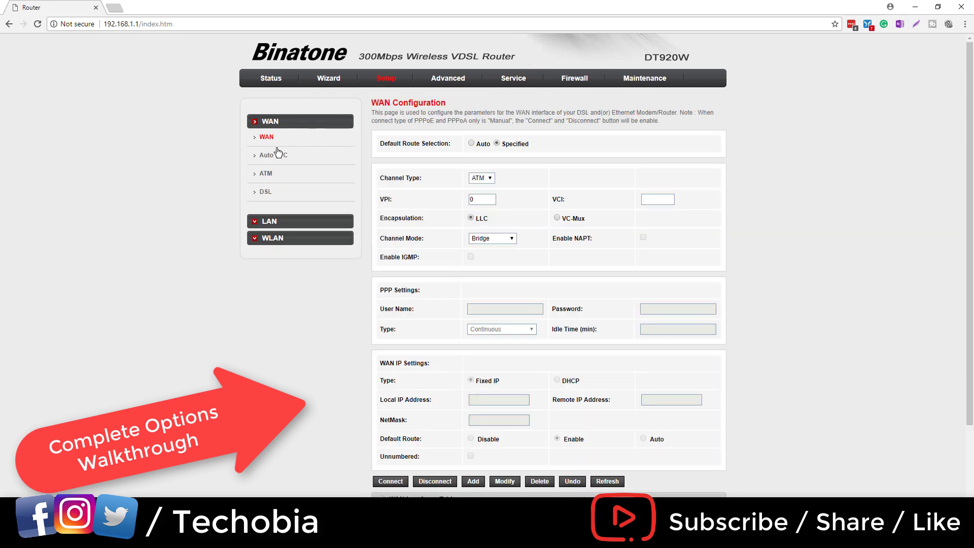
scroll(320, 175, "down", 2)
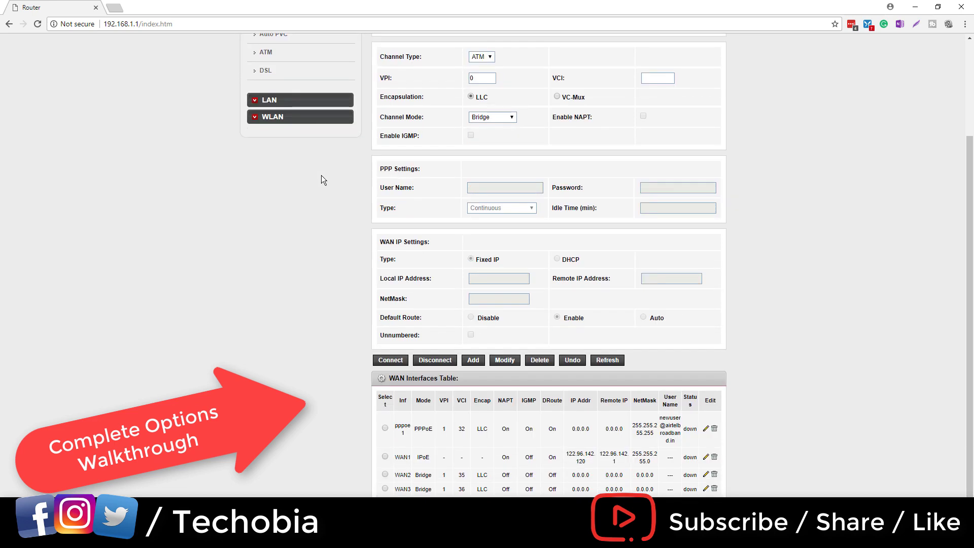
scroll(321, 175, "up", 3)
left_click(276, 155)
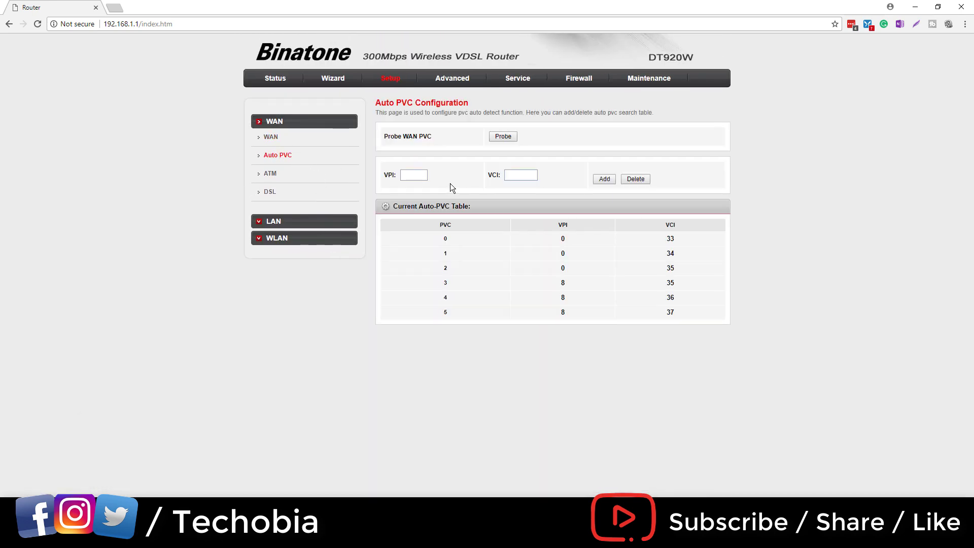
left_click(281, 176)
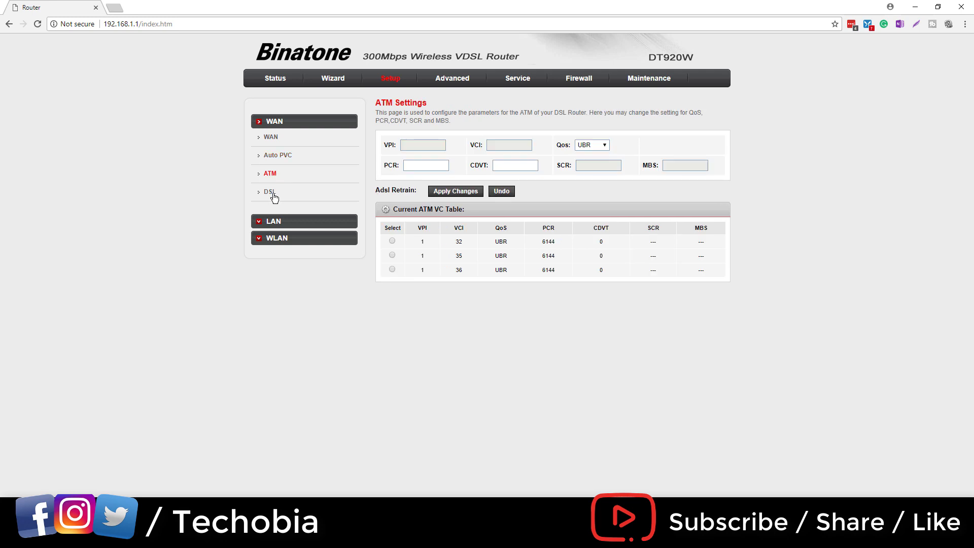
left_click(273, 196)
scroll(470, 243, "down", 1)
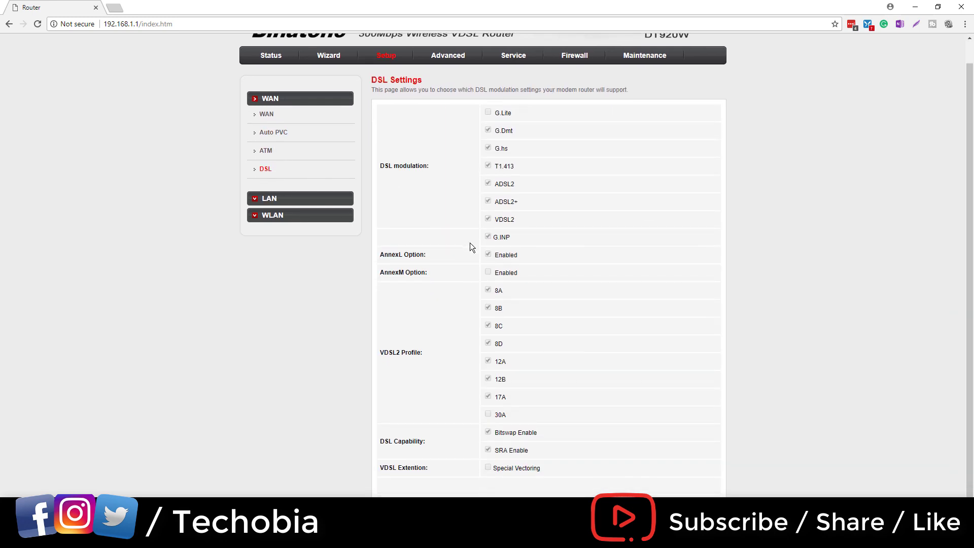
left_click(288, 199)
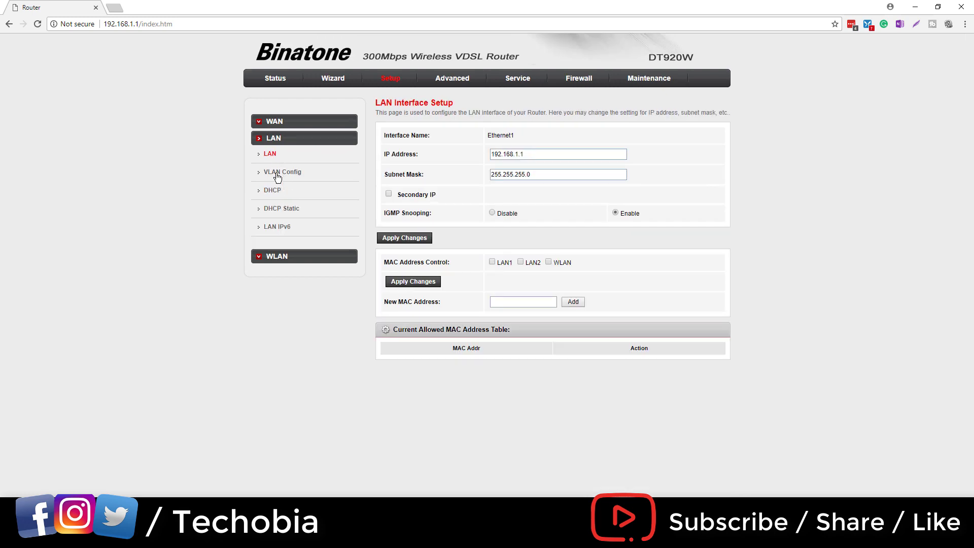
Step: Look over the LAN VLAN Config, DHCP, DHCP Static and LAN IPv6 pages
left_click(277, 177)
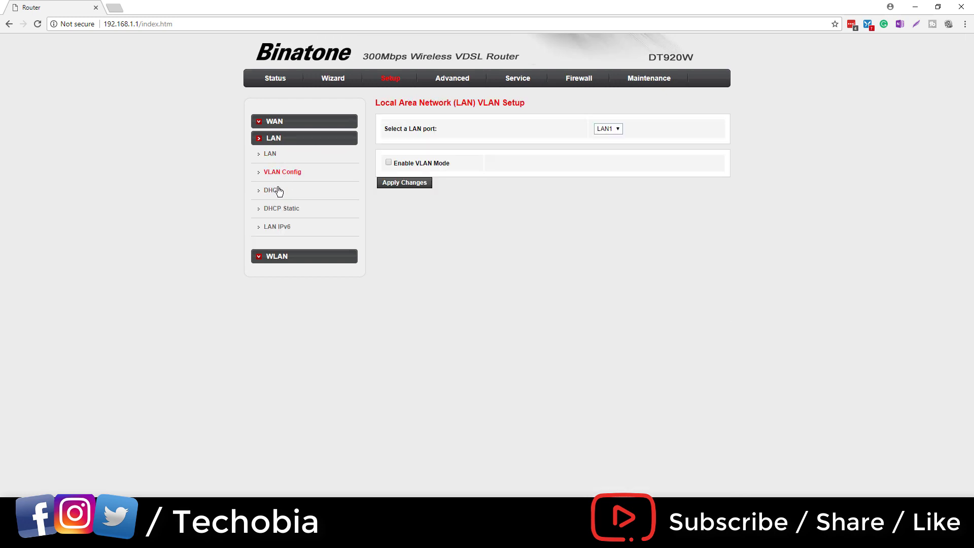
left_click(279, 191)
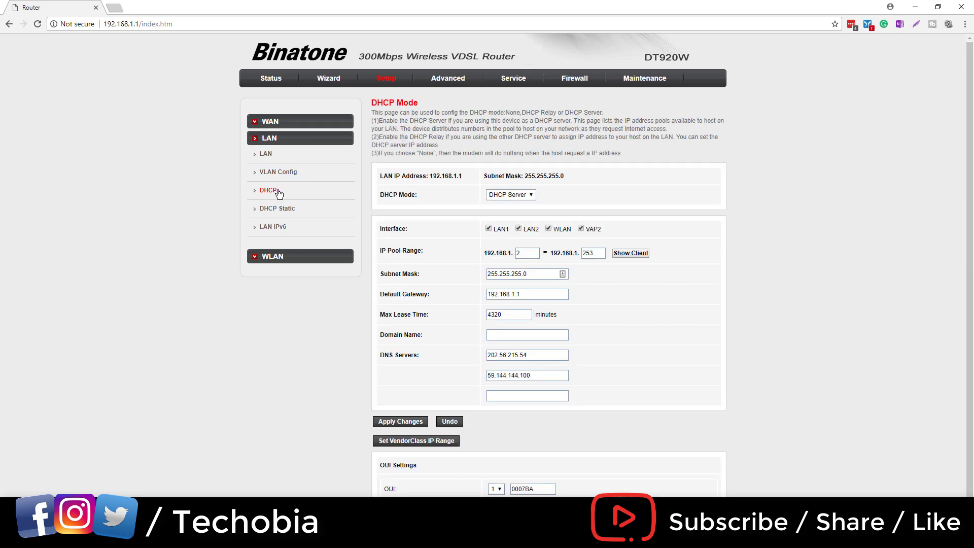
scroll(393, 245, "down", 1)
scroll(394, 245, "up", 1)
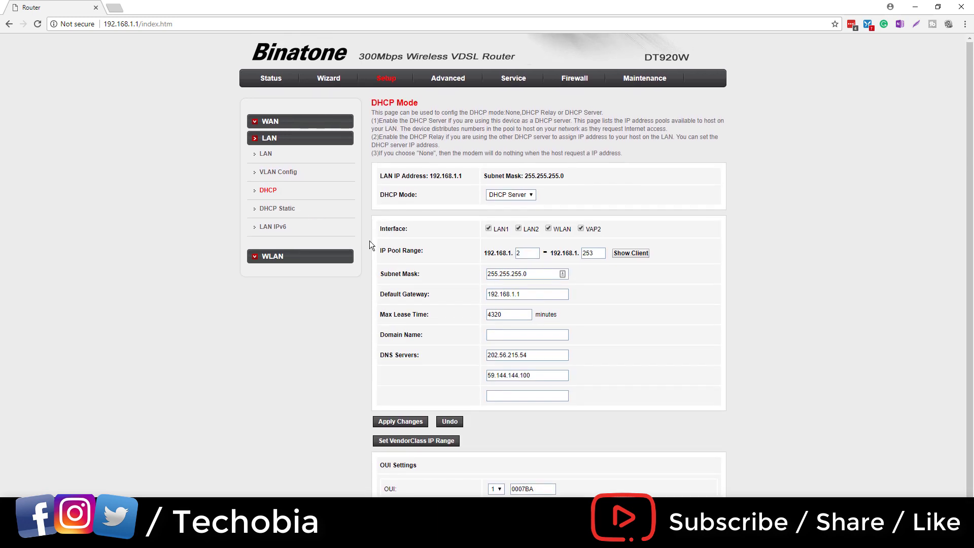
left_click(279, 208)
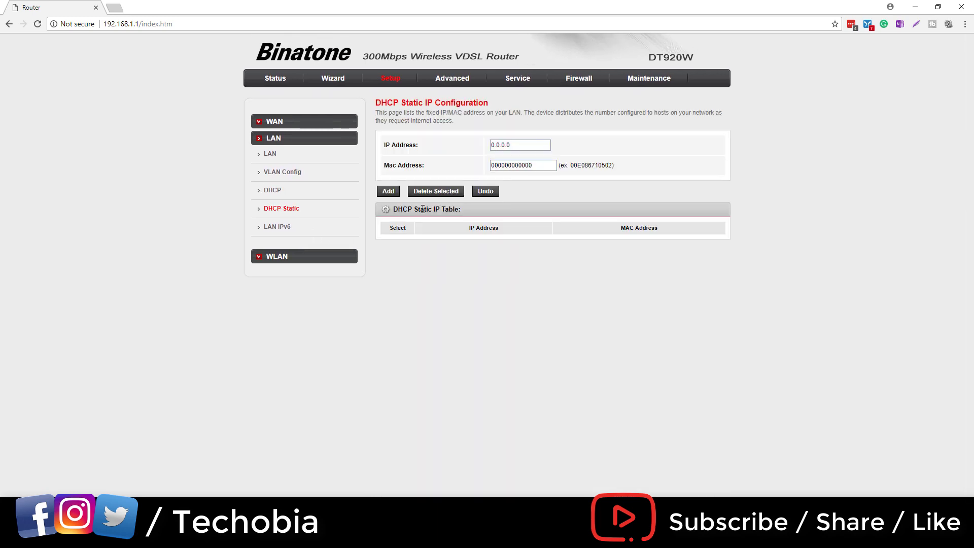
left_click(294, 226)
scroll(463, 284, "down", 1)
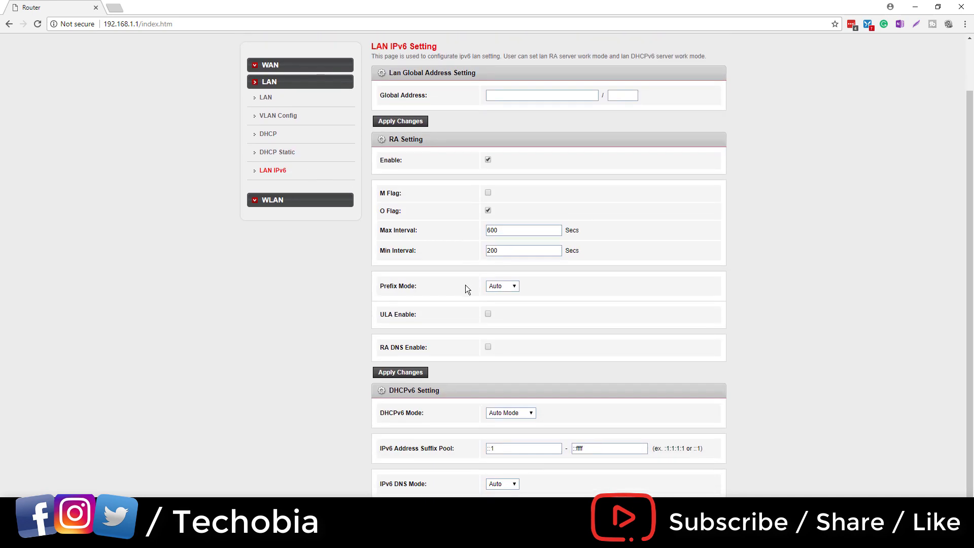
scroll(463, 285, "up", 1)
Step: Tour the WLAN Basic, Security, Multiple BSSID, Access Control, Advanced, WPS and GRE pages, ending on Advanced routing
left_click(295, 256)
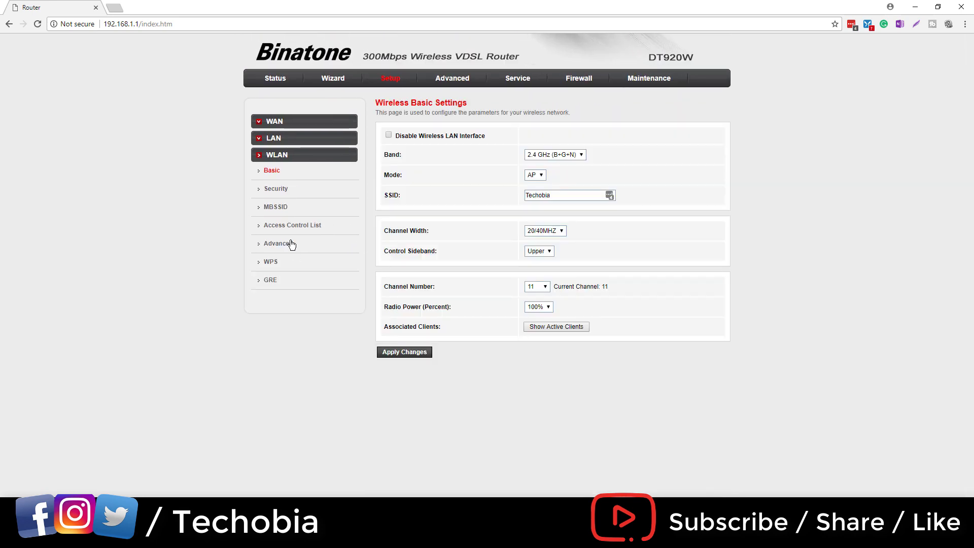
left_click(278, 190)
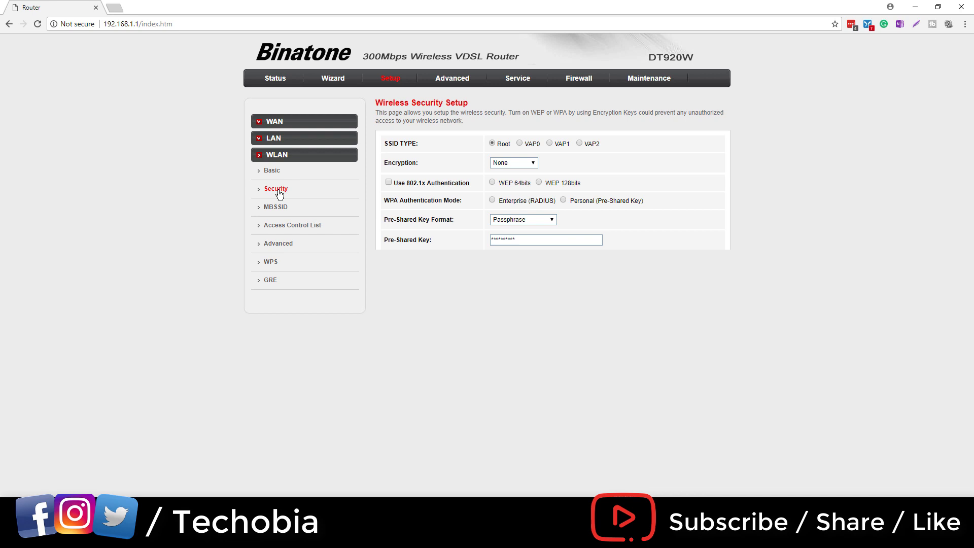
left_click(277, 210)
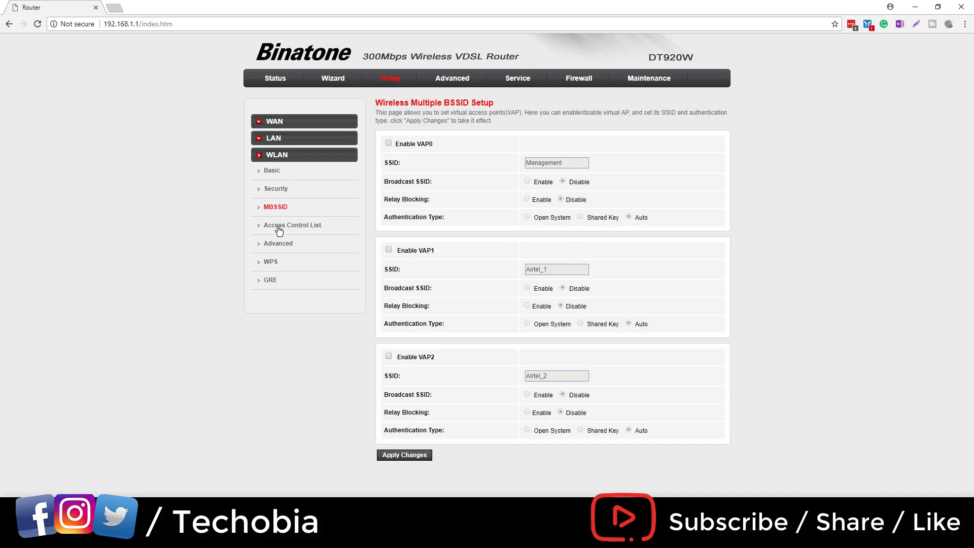
left_click(278, 229)
left_click(278, 249)
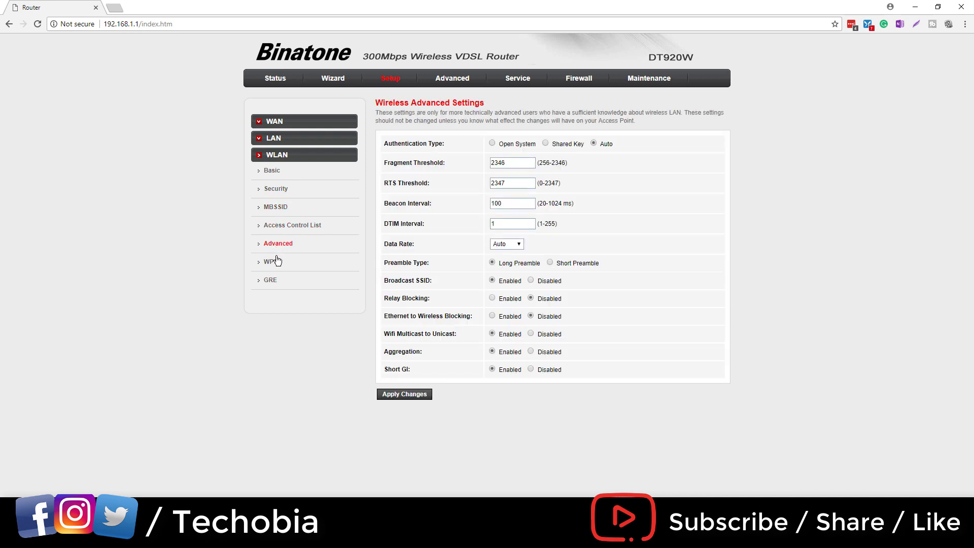
left_click(274, 263)
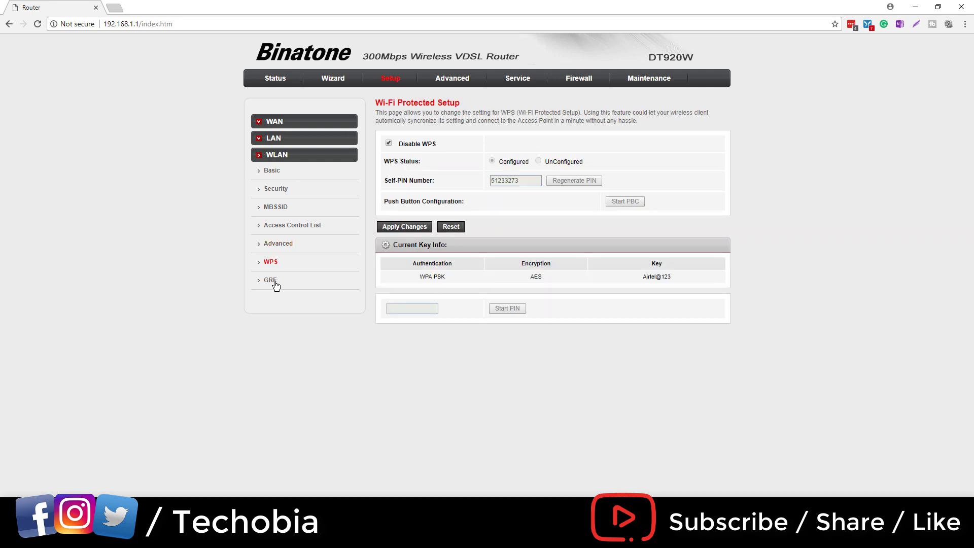
left_click(271, 281)
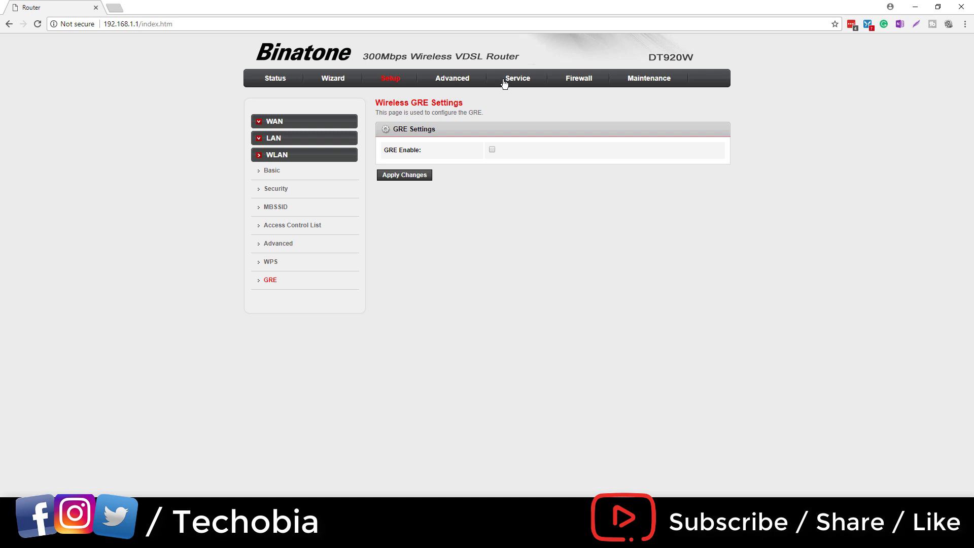
left_click(456, 82)
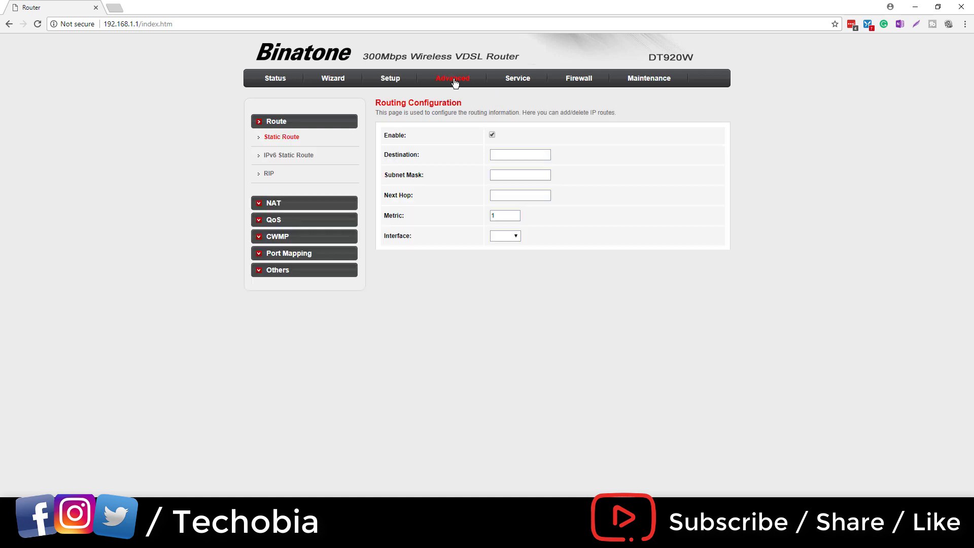
Step: Check the IPv6 Static Route and RIP pages, then the NAT DMZ and Virtual Server pages
left_click(294, 156)
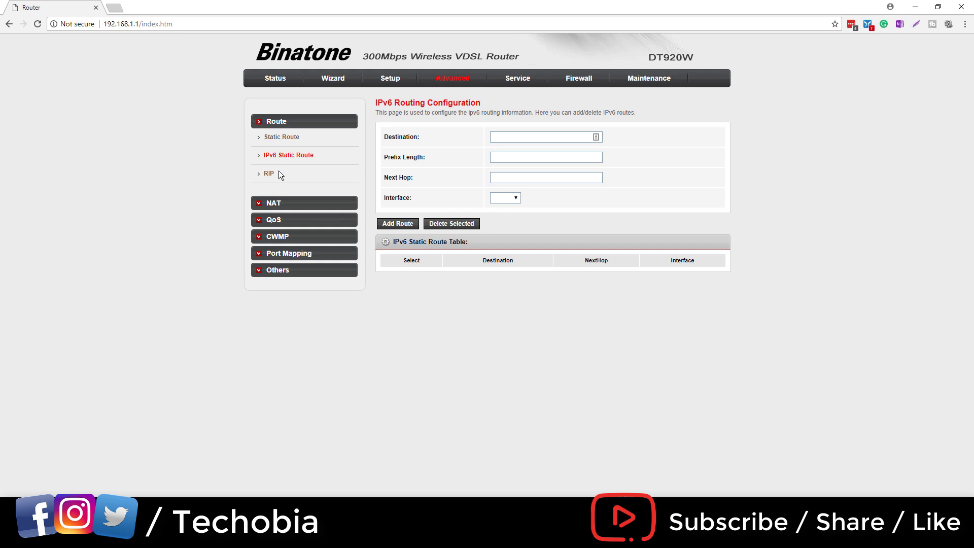
left_click(279, 174)
left_click(294, 203)
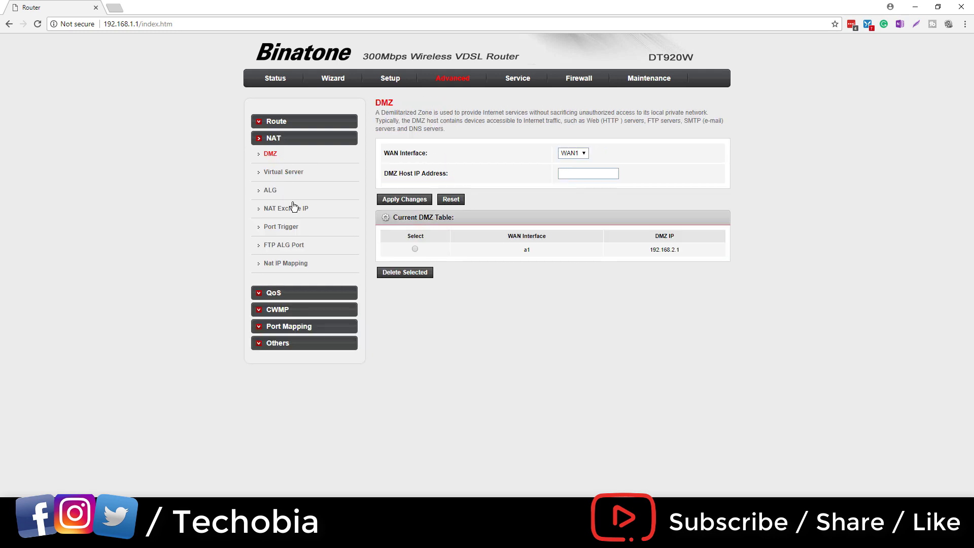
left_click(285, 176)
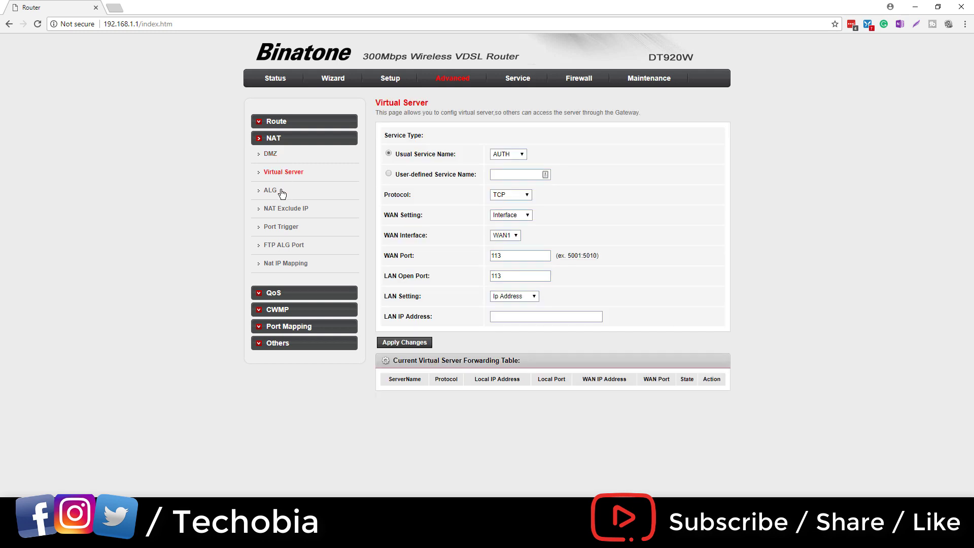
Step: Review NAT ALG, Exclude IP, Port Trigger, FTP ALG and IP Mapping pages, ending on IP QoS (disabled)
left_click(282, 193)
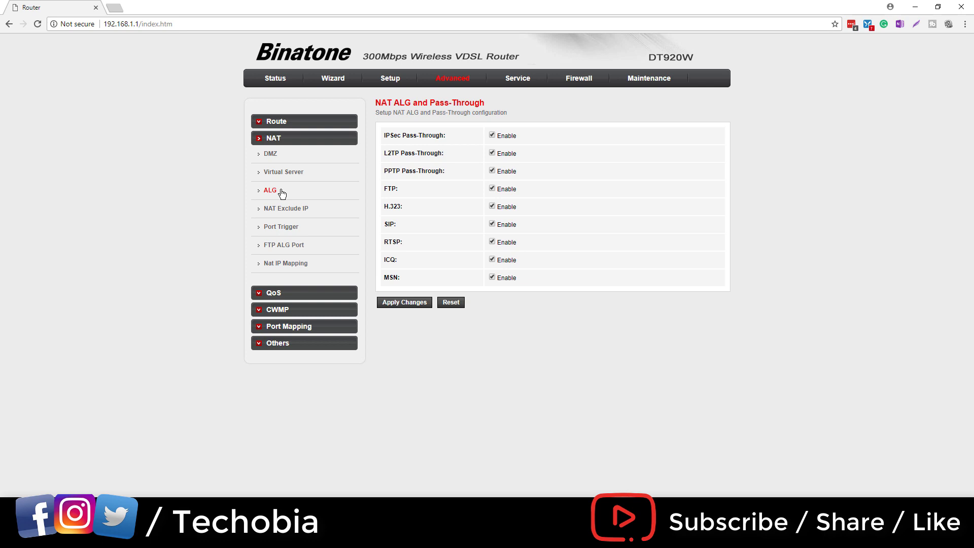
left_click(283, 211)
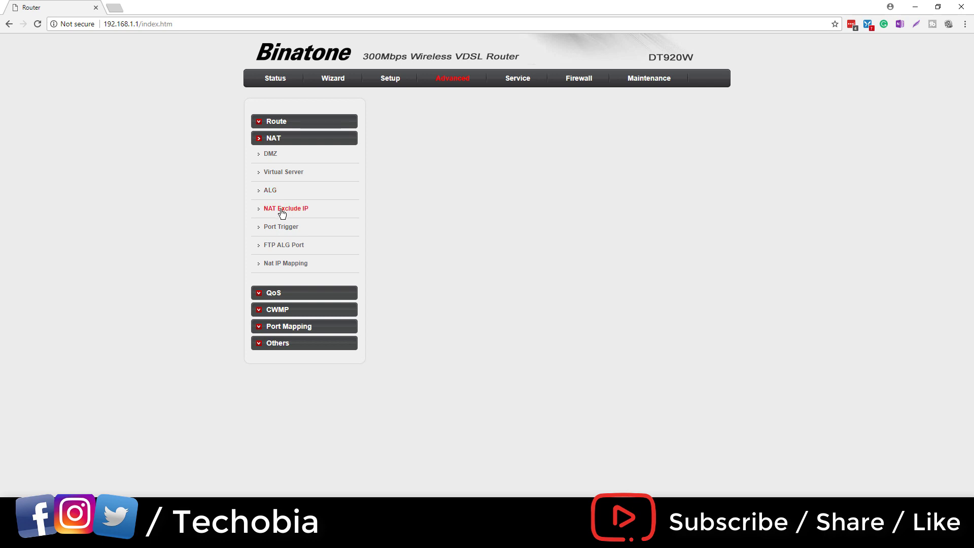
left_click(287, 230)
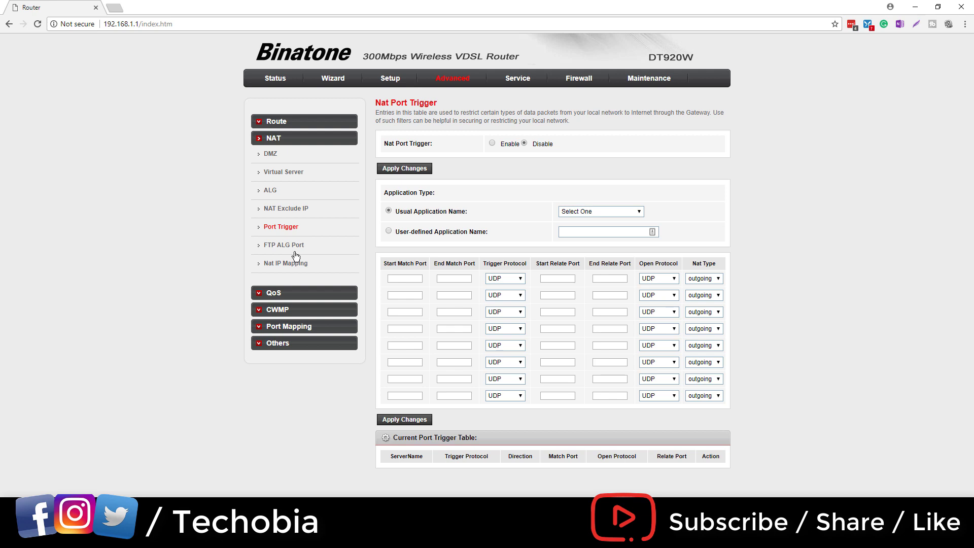
left_click(296, 254)
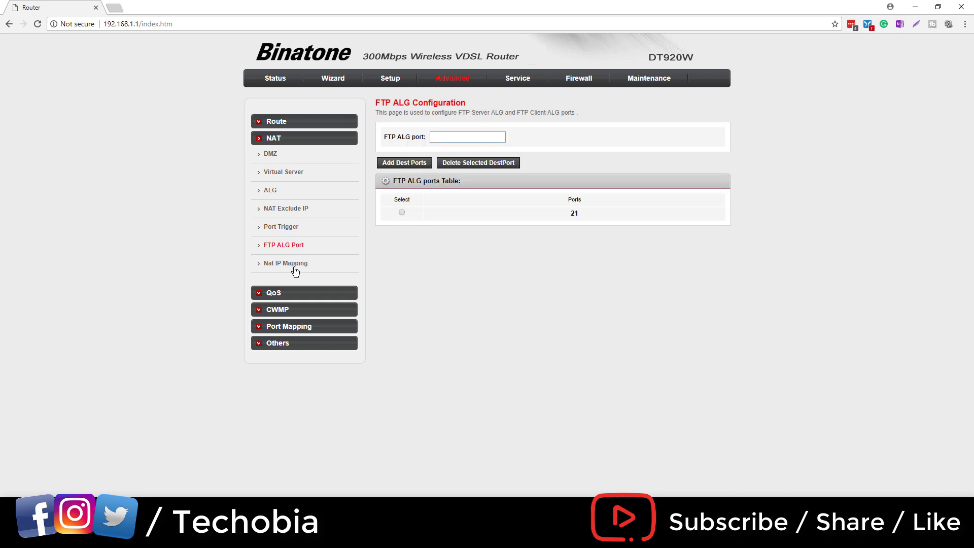
left_click(295, 264)
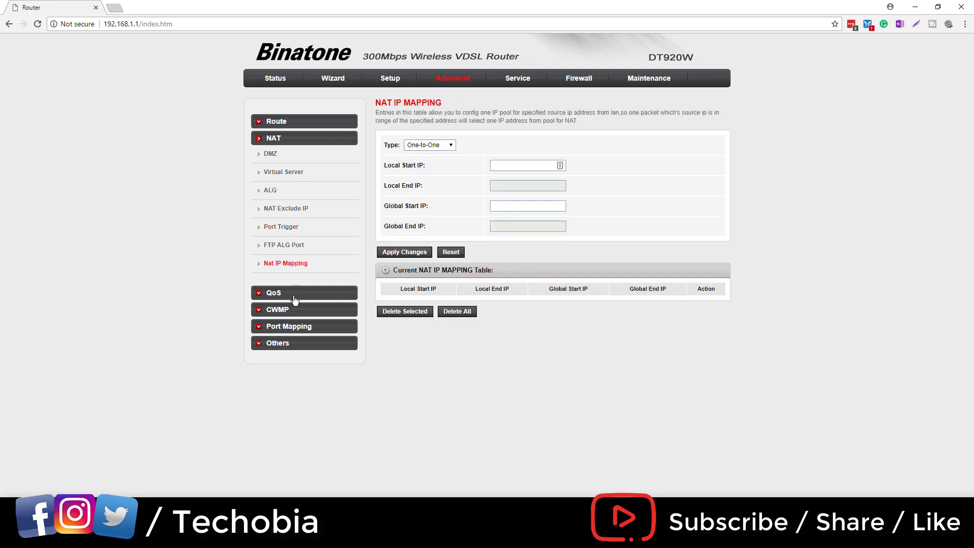
left_click(293, 294)
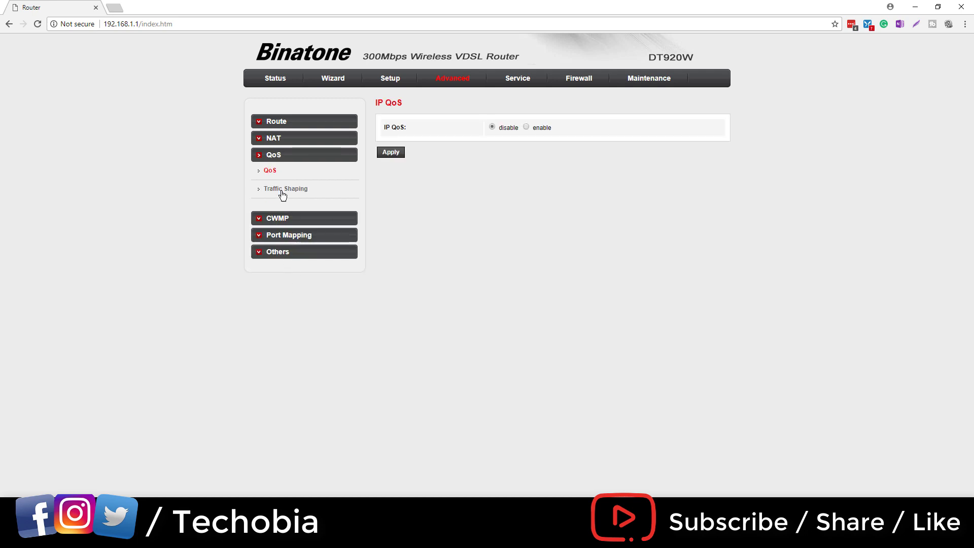